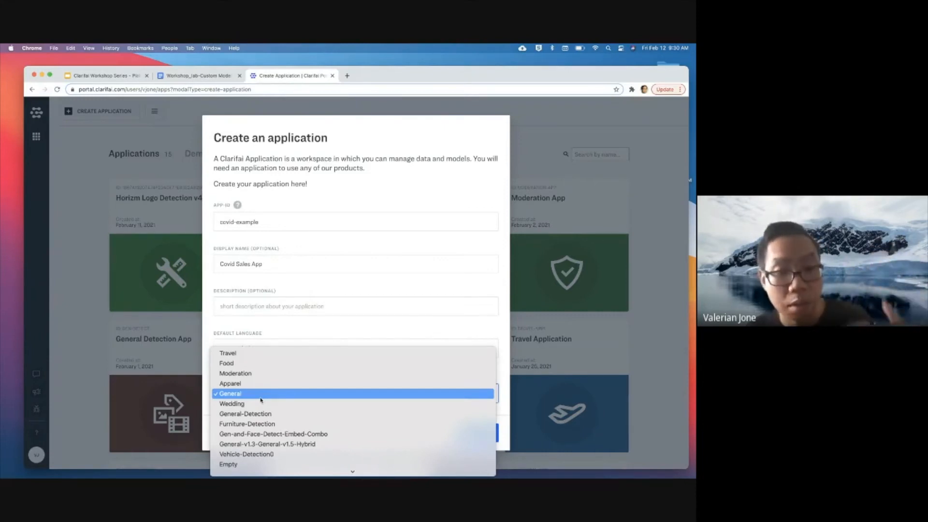
Create the covid-example application with General as its base workflow, and open the Explorer of the Covid Sales App.
left_click(259, 397)
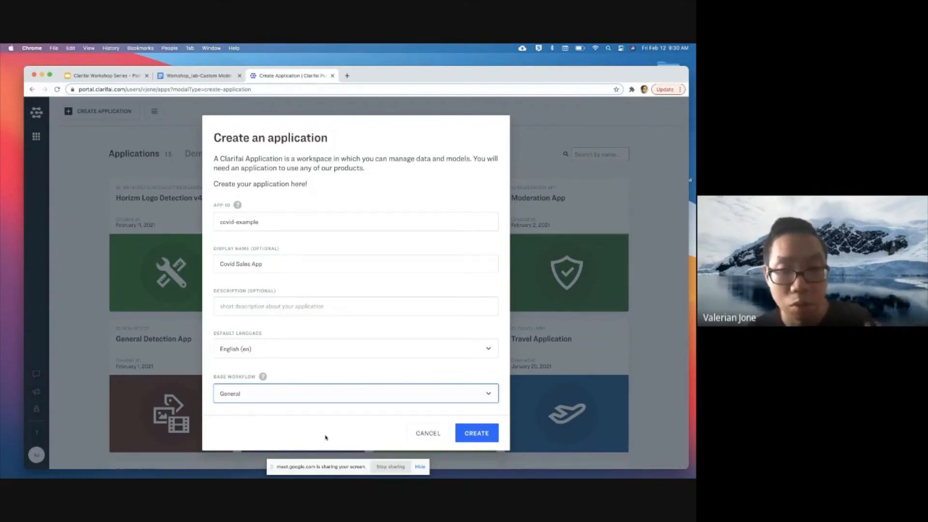
left_click(484, 435)
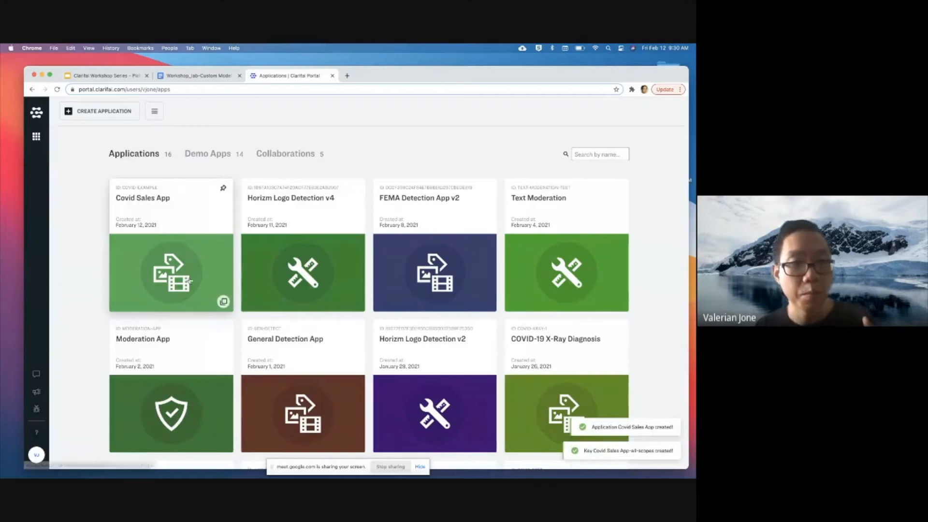
left_click(146, 258)
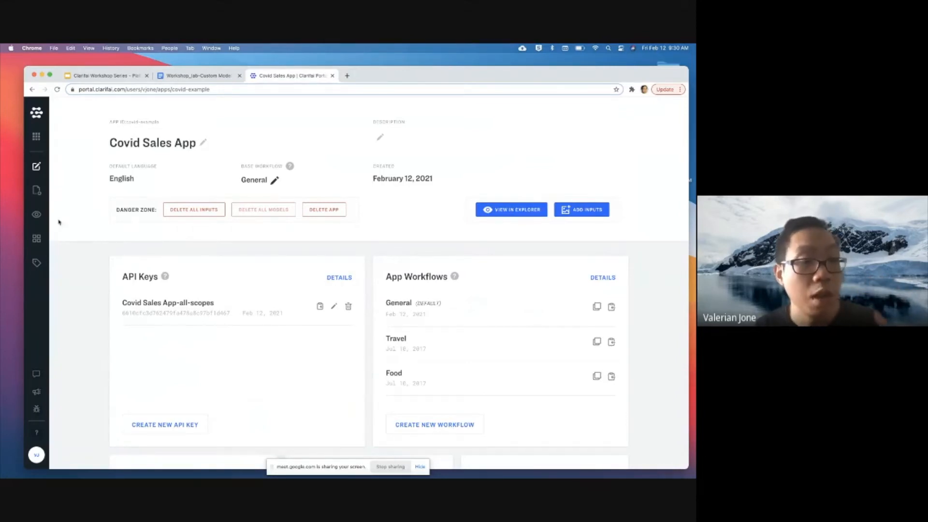
left_click(37, 215)
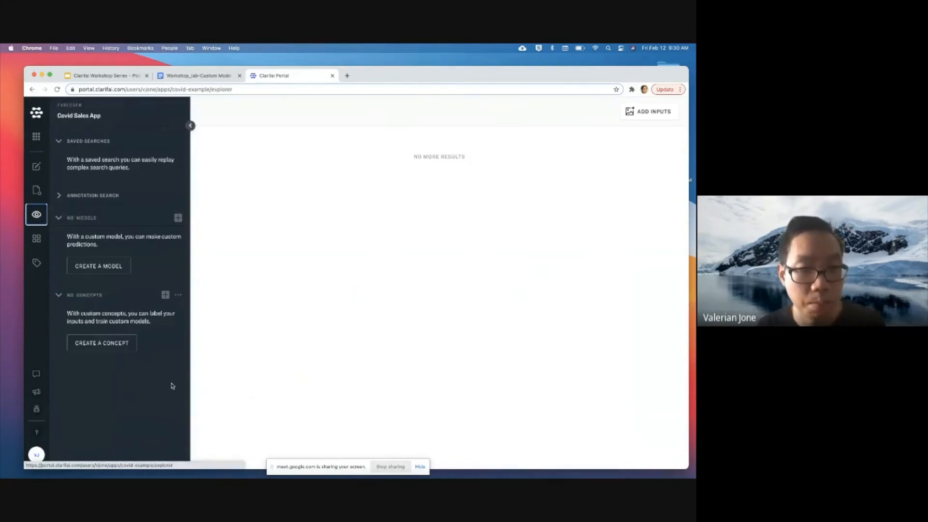
Create two concepts named covid and normal in the app.
left_click(105, 348)
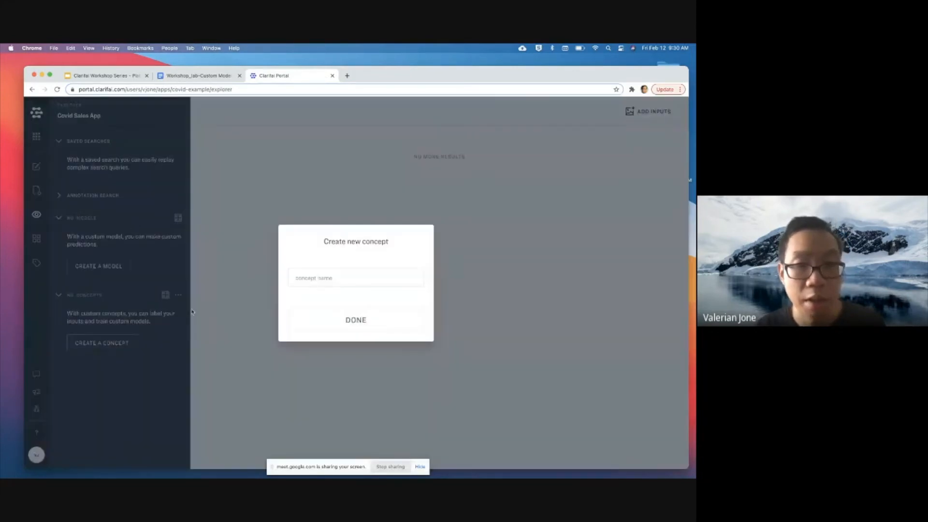
left_click(314, 281)
type("co")
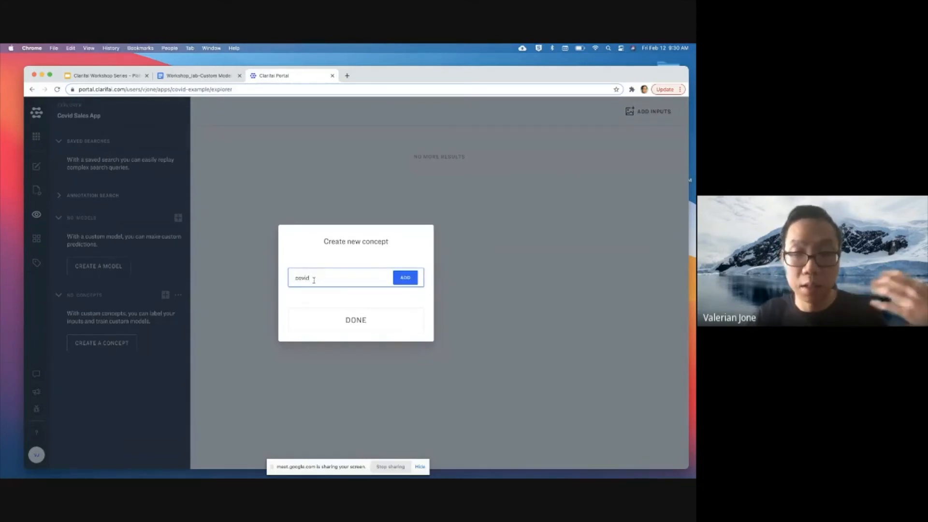
type("vid")
key("Return")
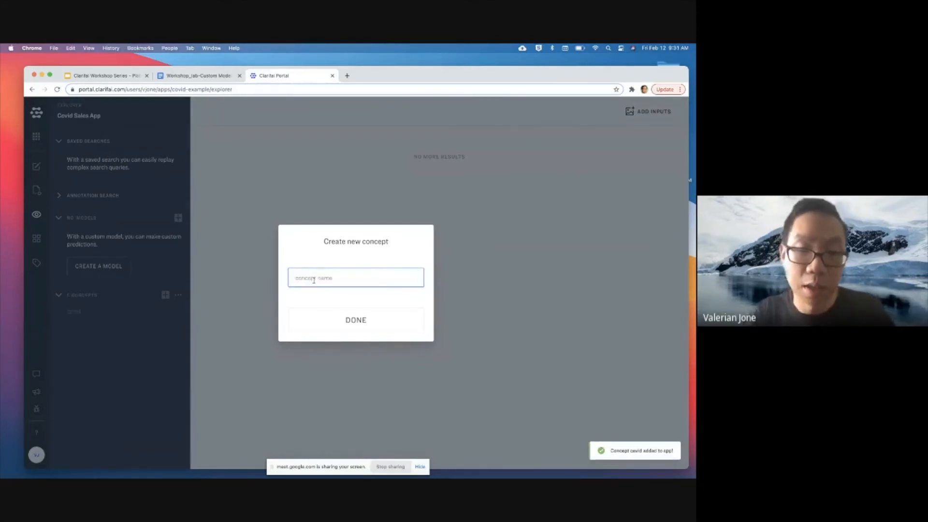
type("normal")
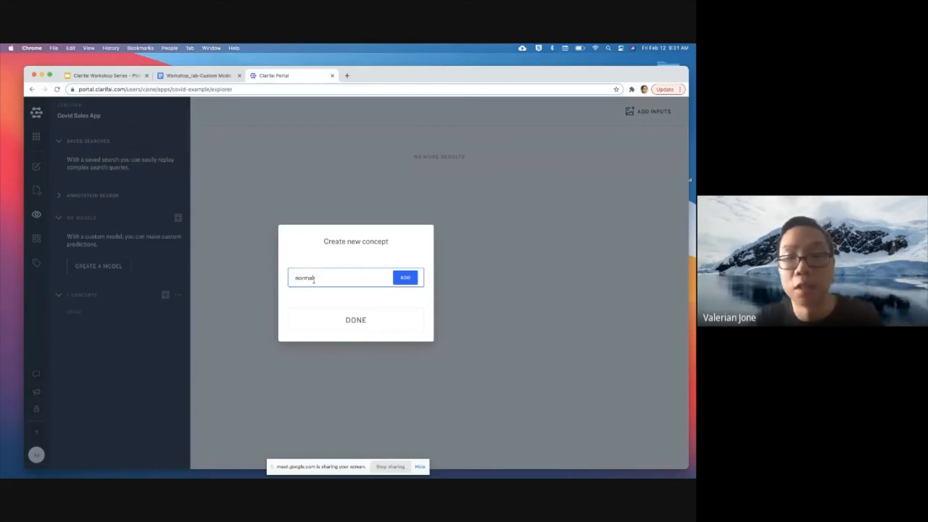
key("Return")
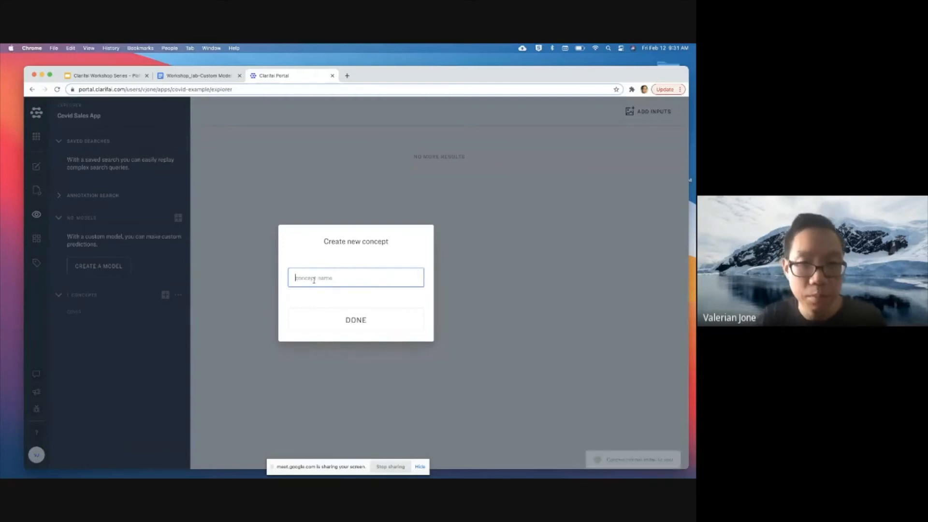
left_click(363, 329)
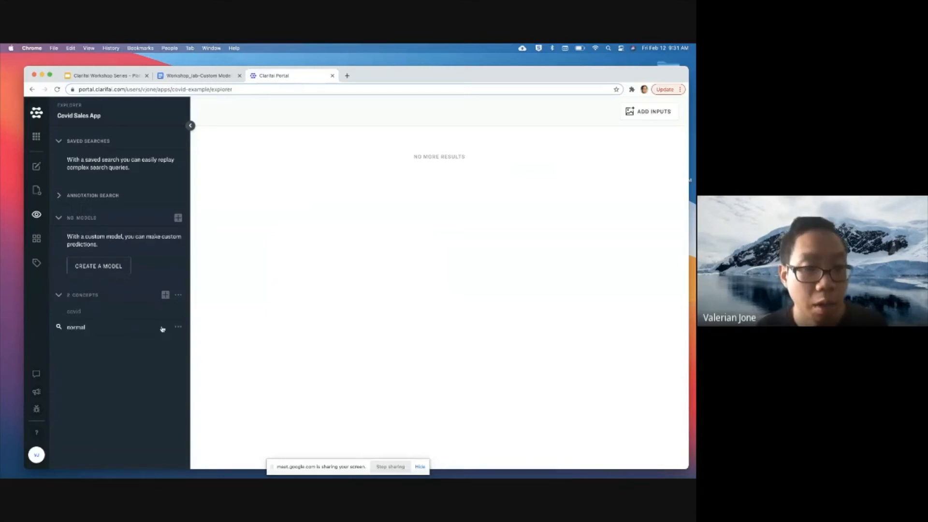
Add all the COVID-19 PNG images from the covid folder in covid-data/train as positive examples of the covid concept.
left_click(178, 311)
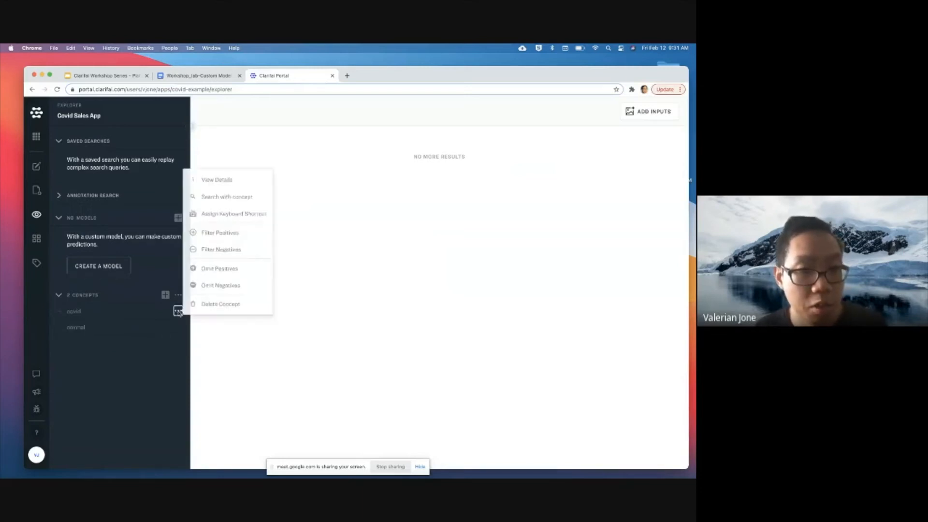
left_click(231, 176)
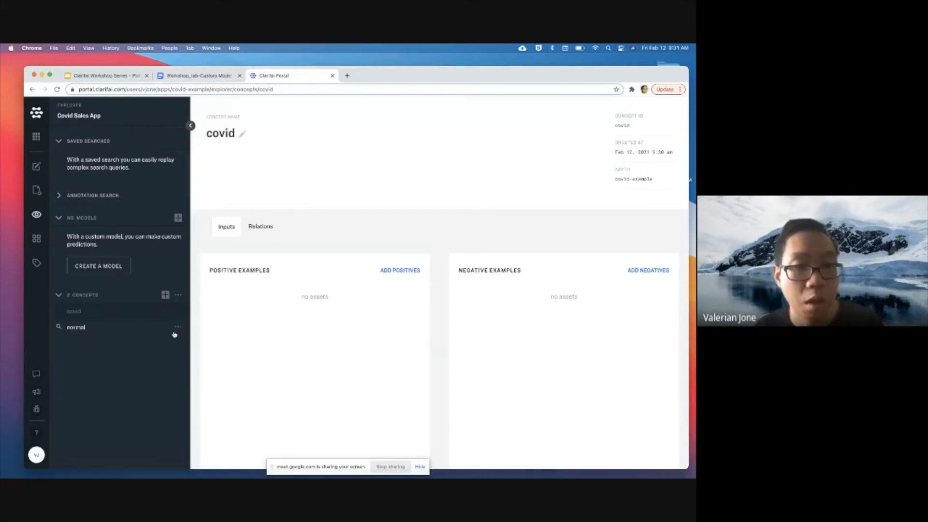
left_click(397, 269)
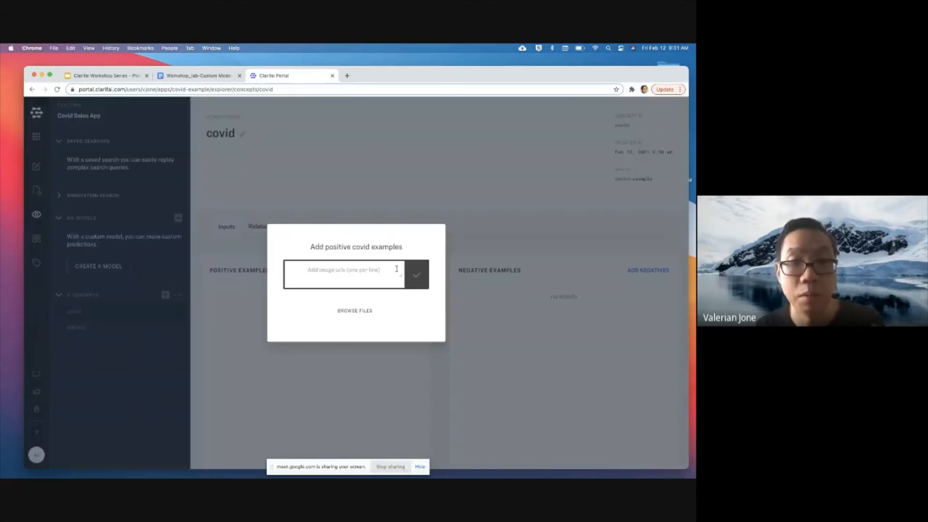
left_click(349, 312)
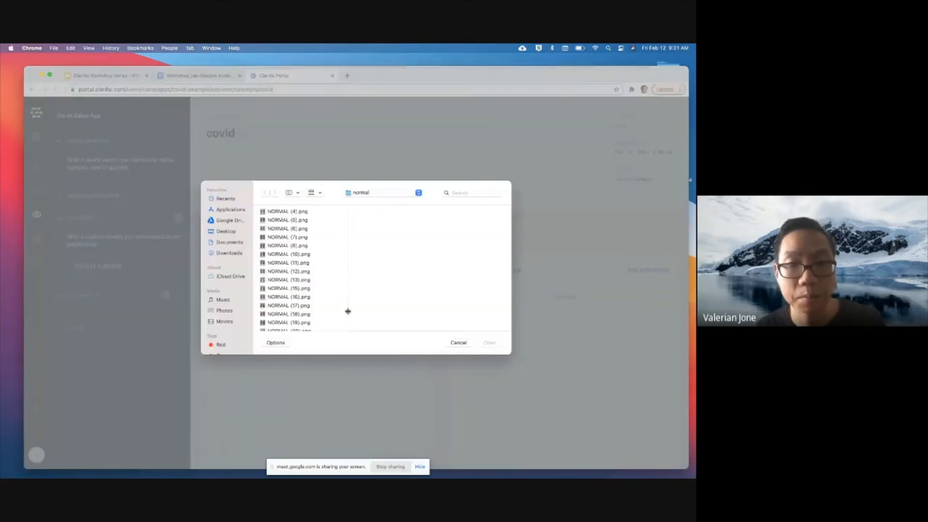
left_click(385, 192)
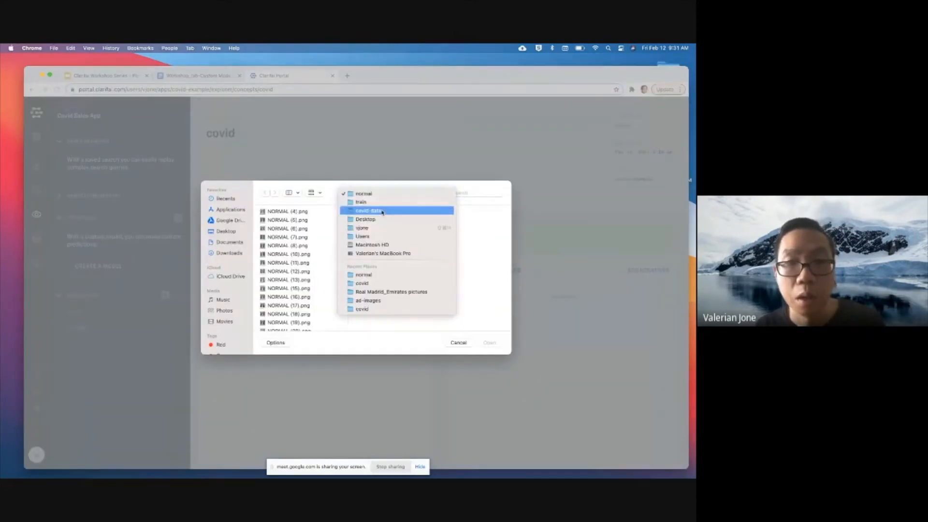
left_click(382, 211)
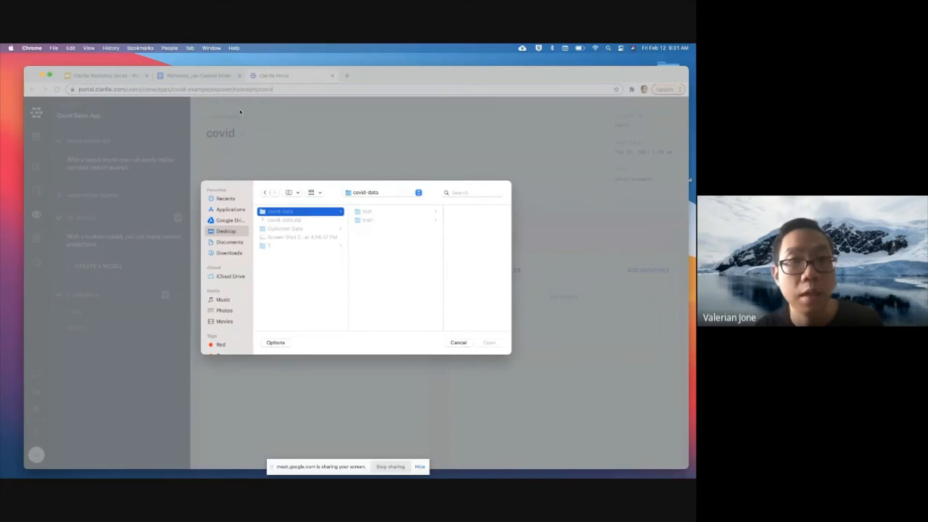
left_click(369, 221)
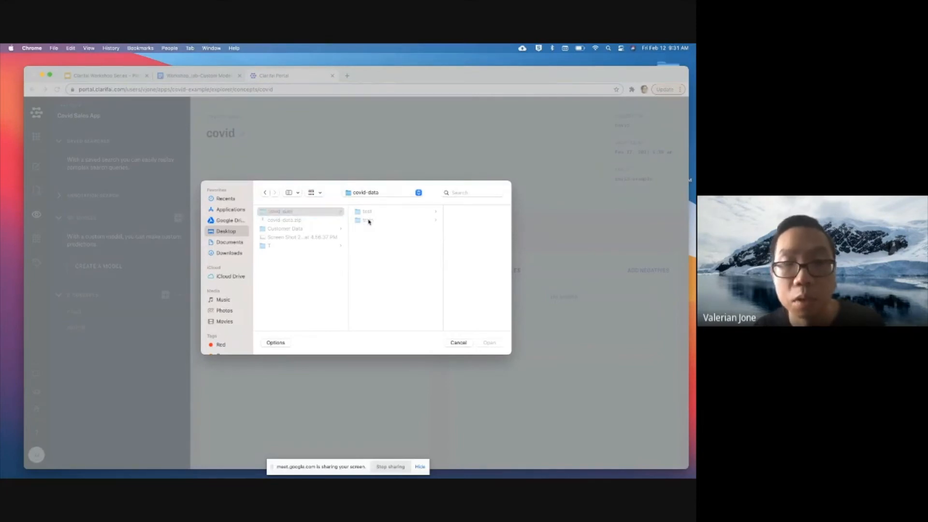
left_click(436, 213)
left_click(436, 213)
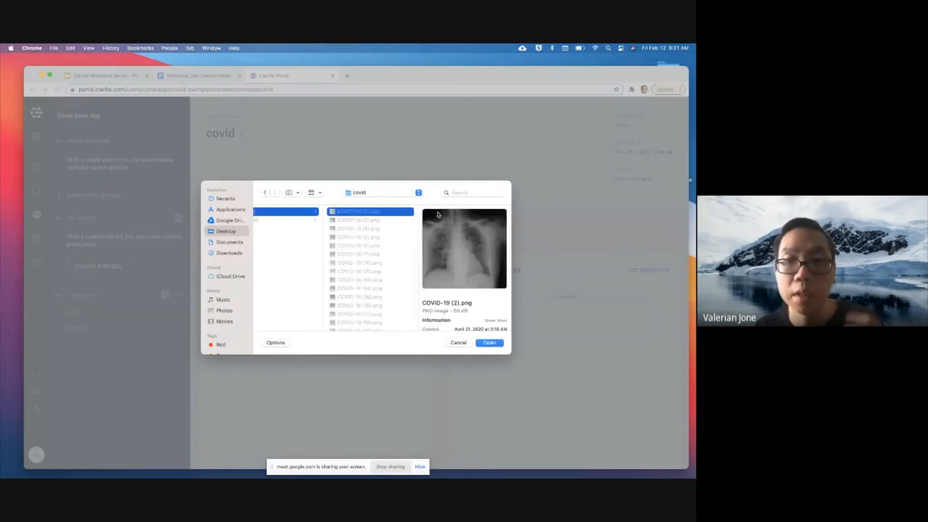
scroll(370, 276, "down", 3)
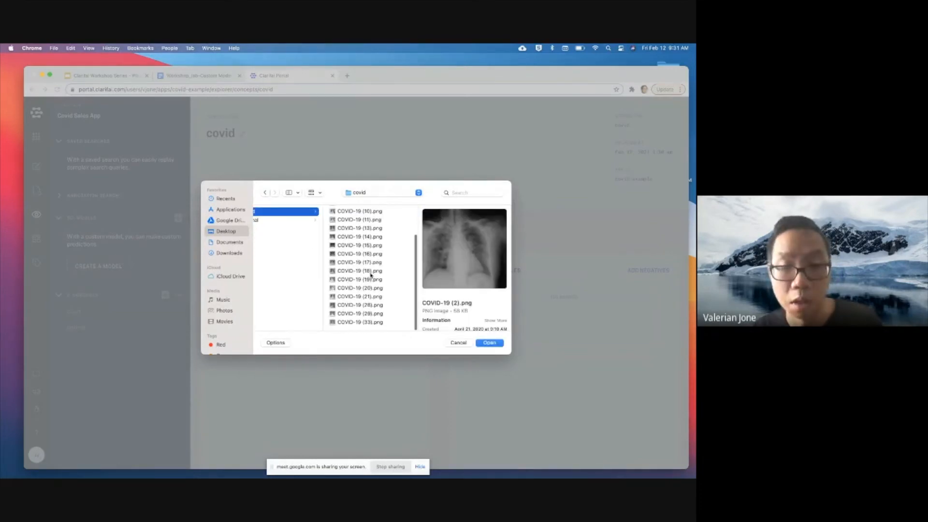
left_click(353, 323, "shift")
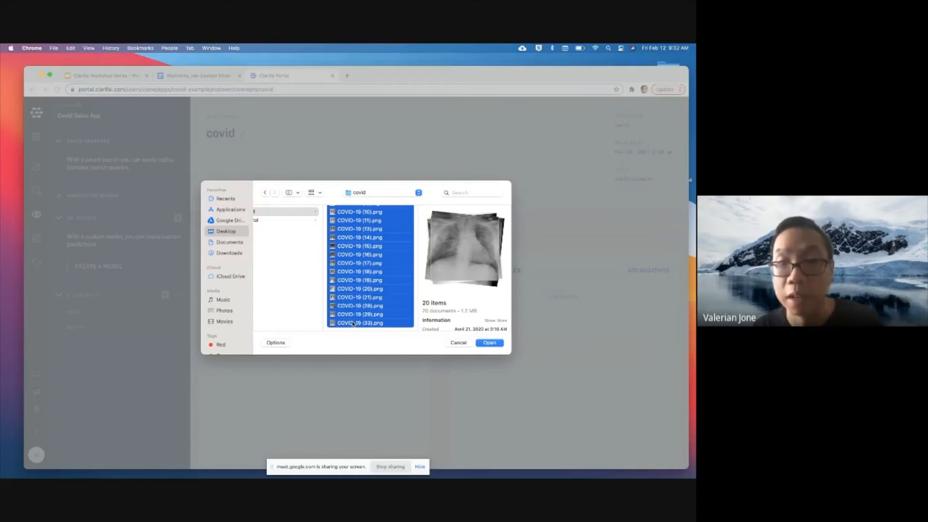
left_click(490, 343)
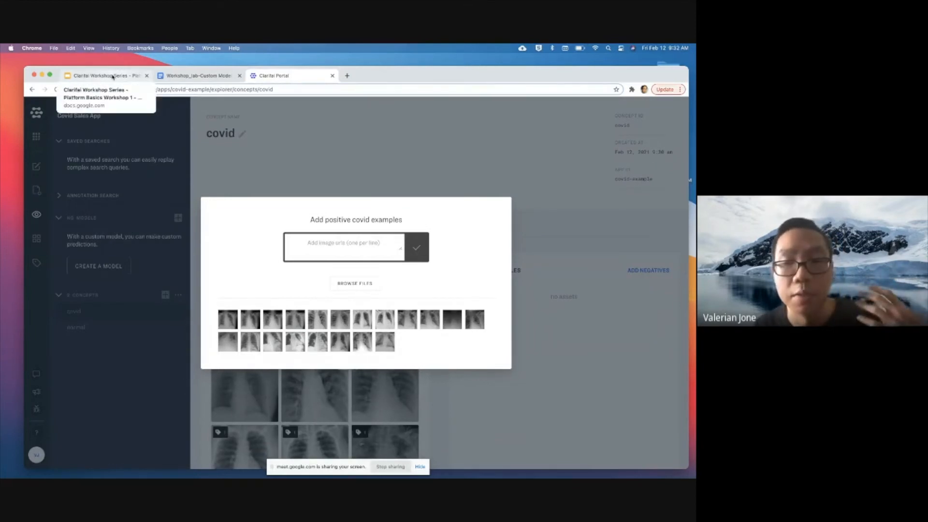
Switch to the workshop presentation in Google Slides, view the Clarifai Deep Learning Ecosystem slide, and return to the Clarifai Portal.
left_click(112, 76)
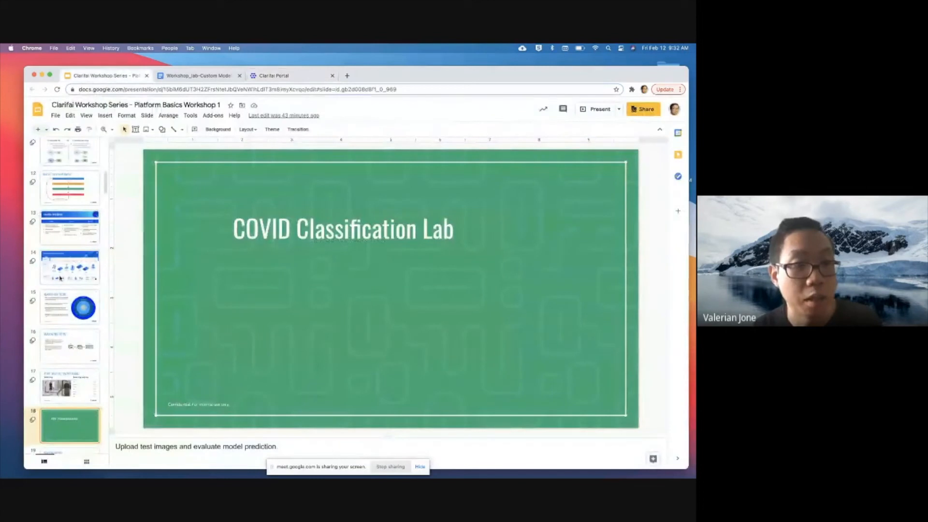
left_click(60, 278)
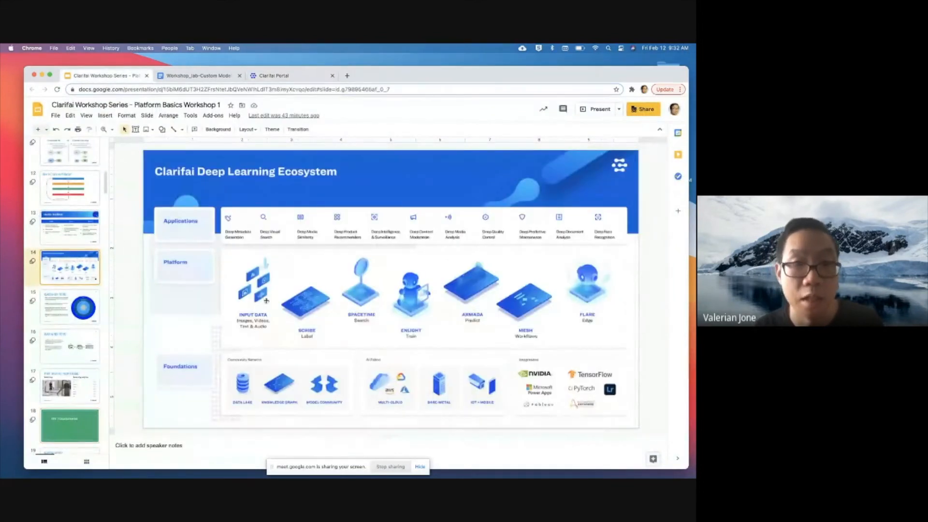
left_click(288, 76)
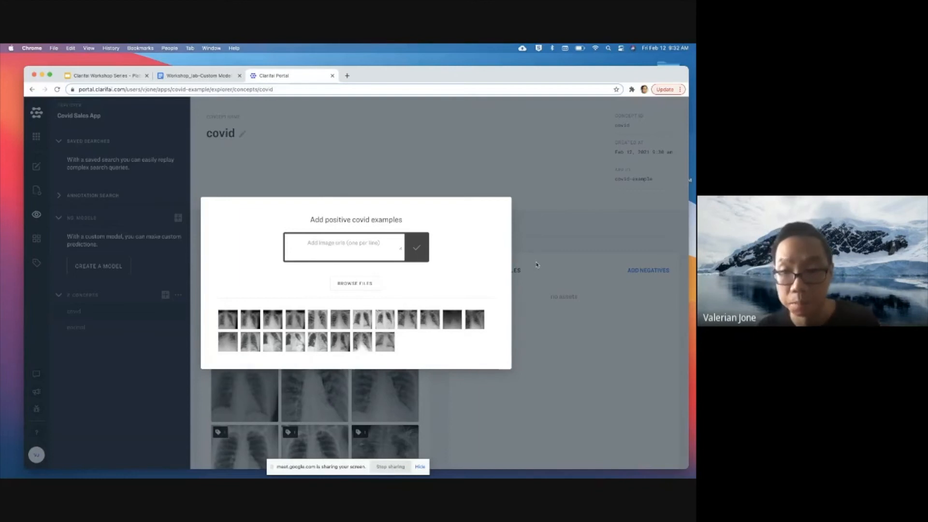
Close the covid examples dialog and open the details of the normal concept.
left_click(537, 265)
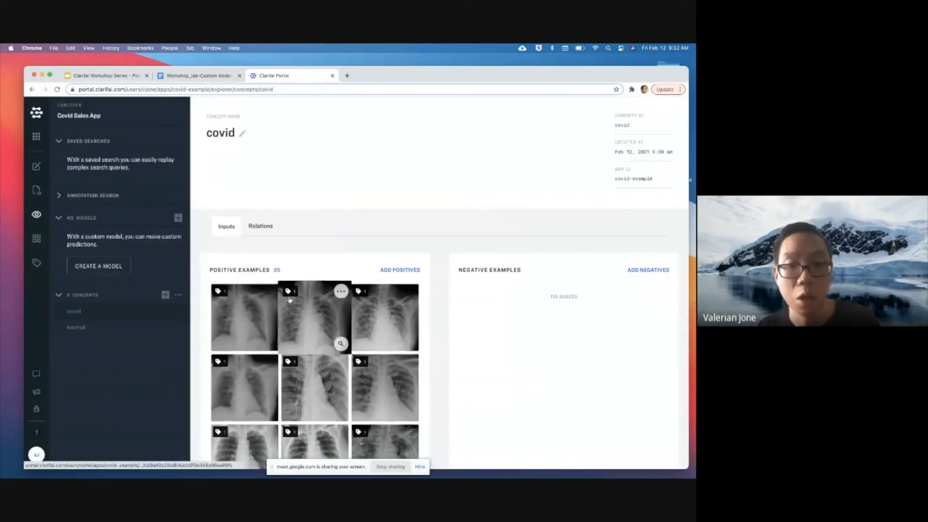
scroll(289, 299, "down", 5)
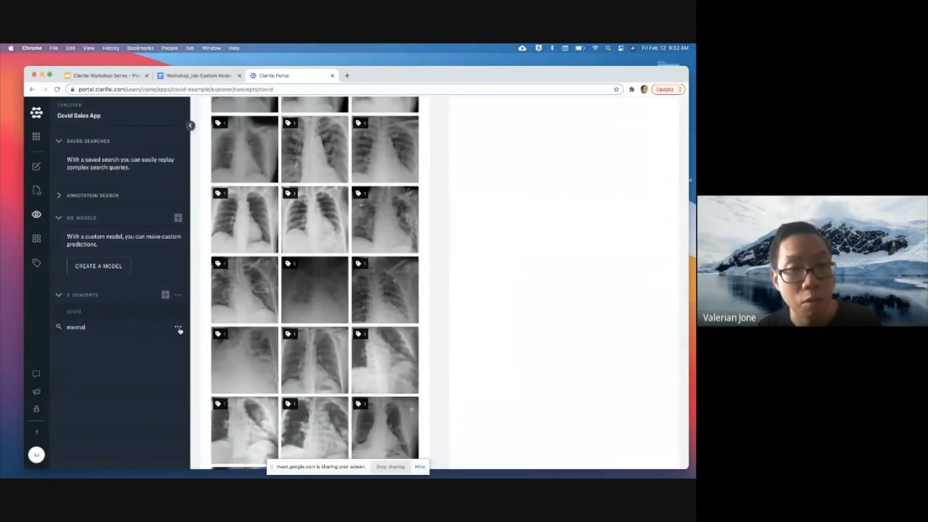
left_click(179, 329)
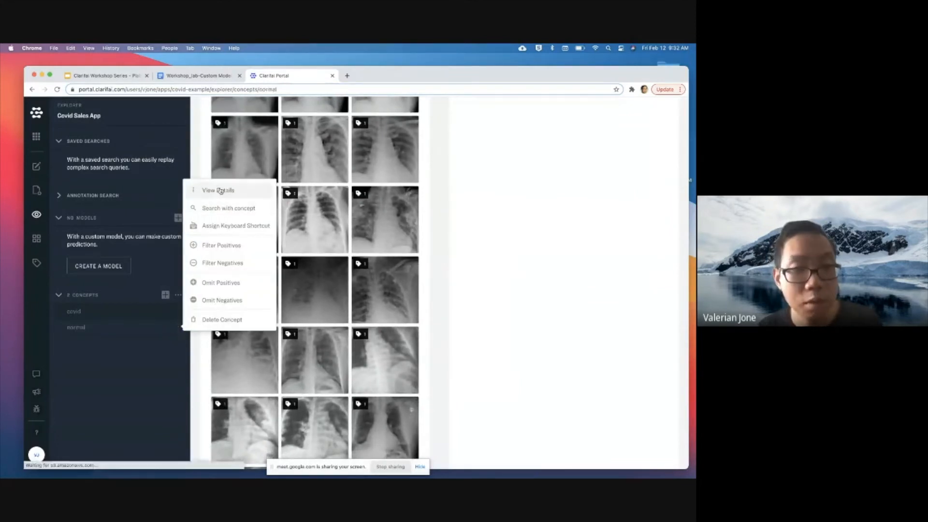
left_click(218, 190)
Add all the NORMAL PNG images from the train/normal folder as positive examples of the normal concept, and return to the Explorer.
left_click(405, 241)
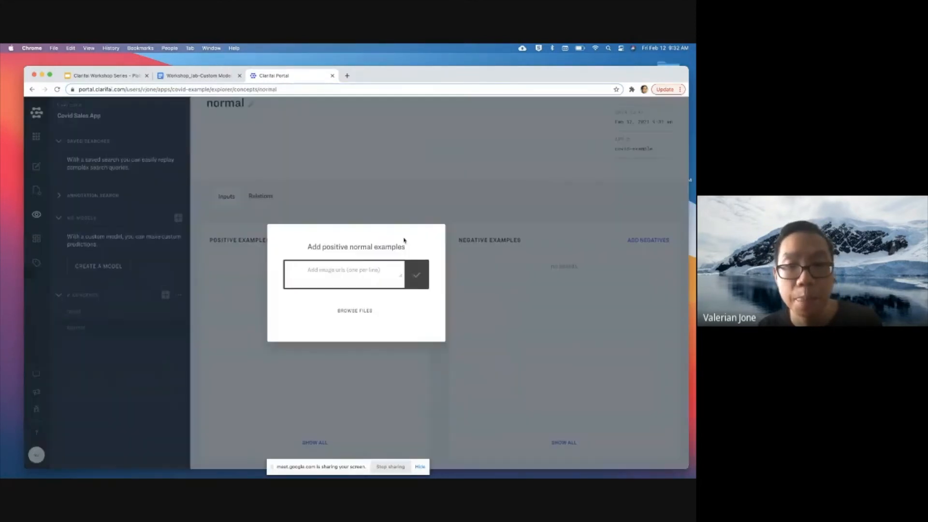
left_click(343, 312)
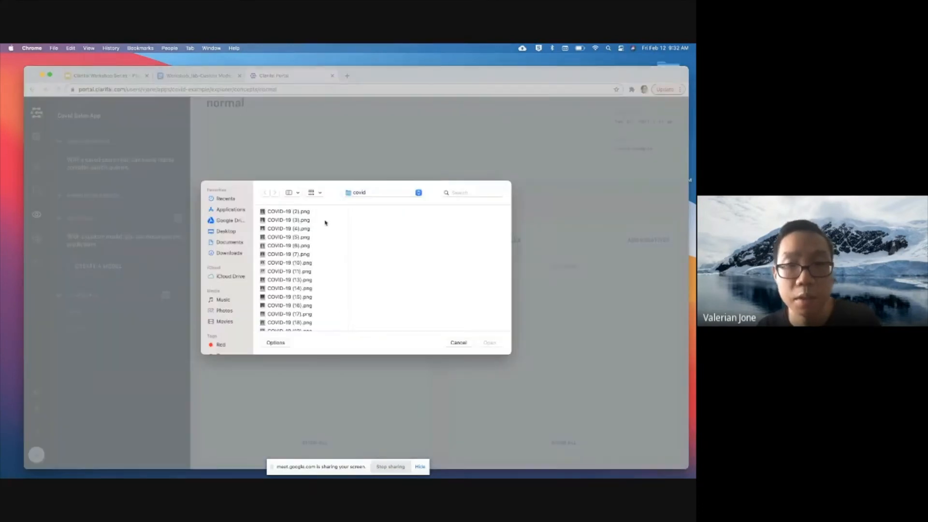
left_click(360, 193)
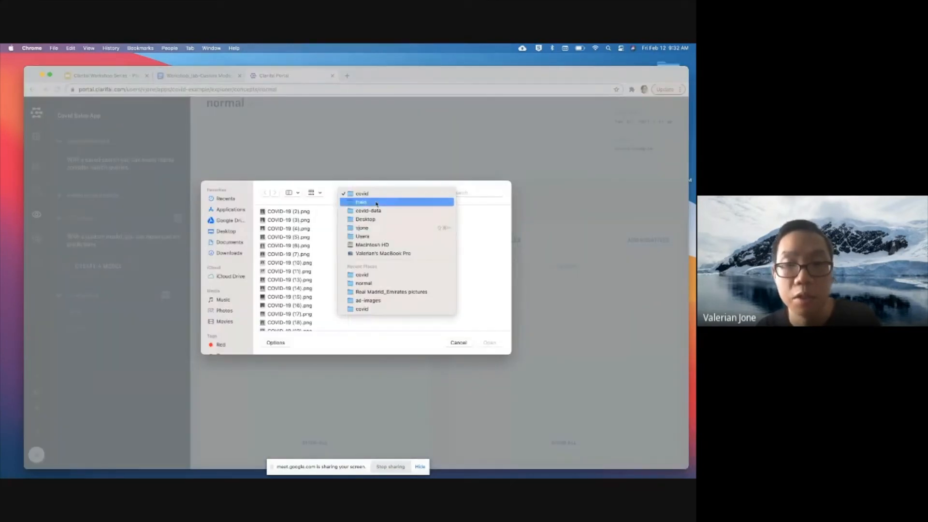
left_click(377, 203)
left_click(436, 222)
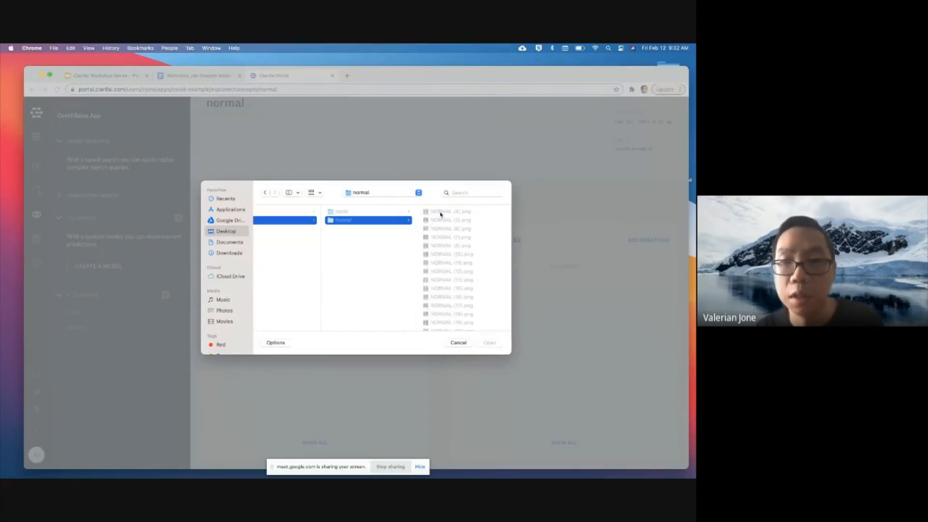
left_click(440, 214)
scroll(365, 276, "down", 3)
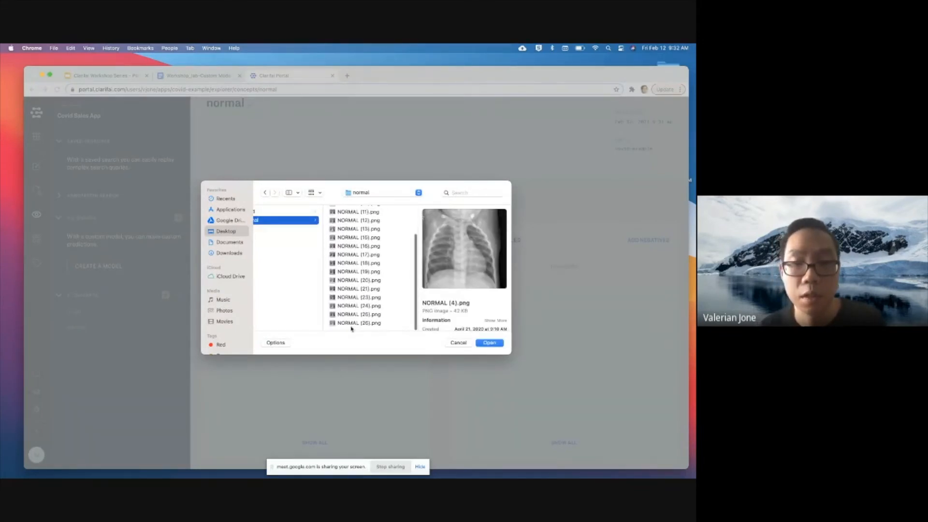
left_click(352, 323, "shift")
left_click(490, 343)
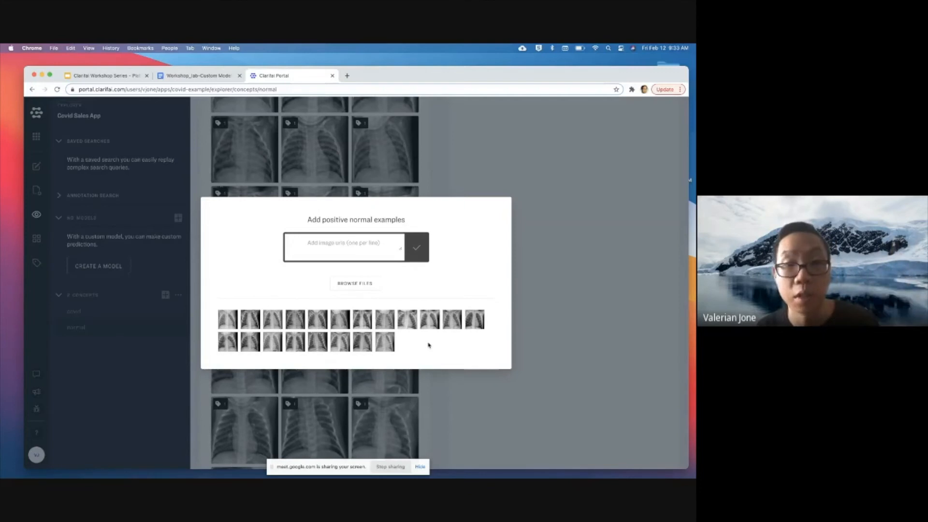
left_click(431, 393)
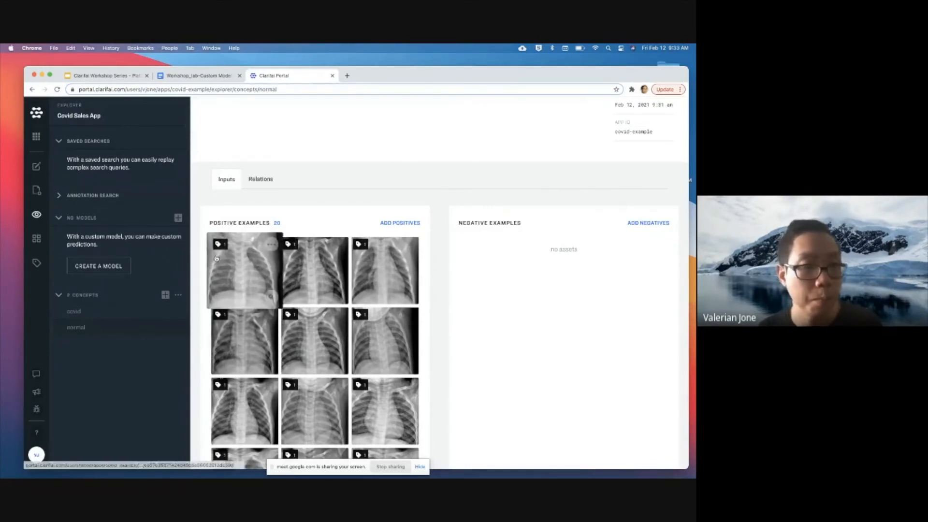
left_click(36, 215)
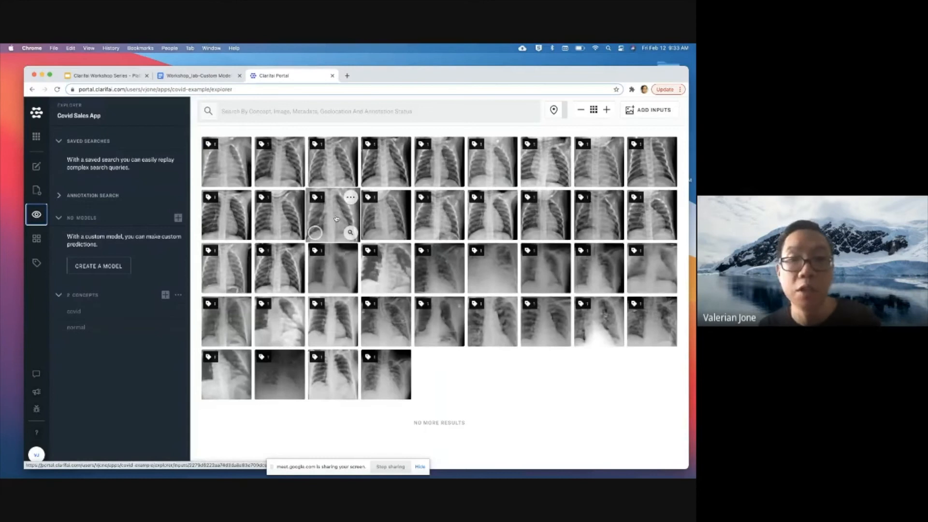
Open one of the chest X-rays, examine its App Workflow: General concept predictions, and return to the Explorer.
left_click(337, 219)
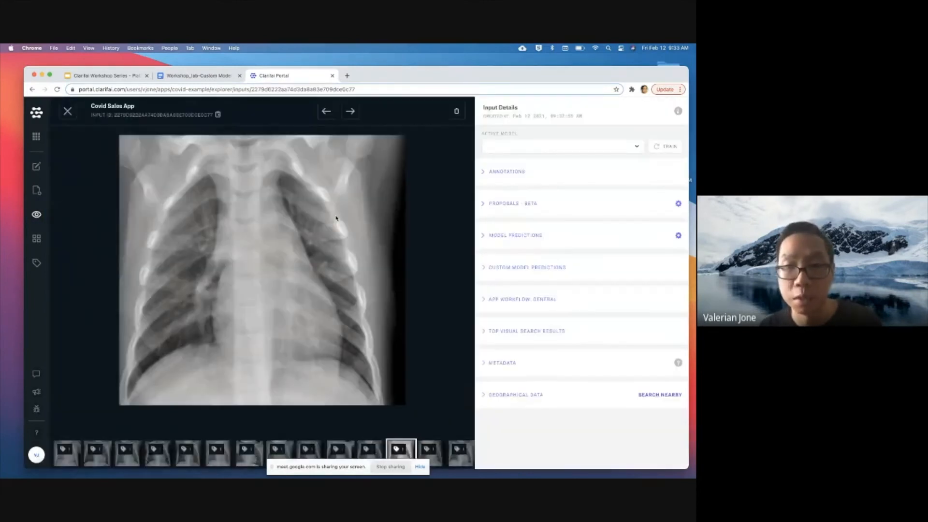
left_click(484, 300)
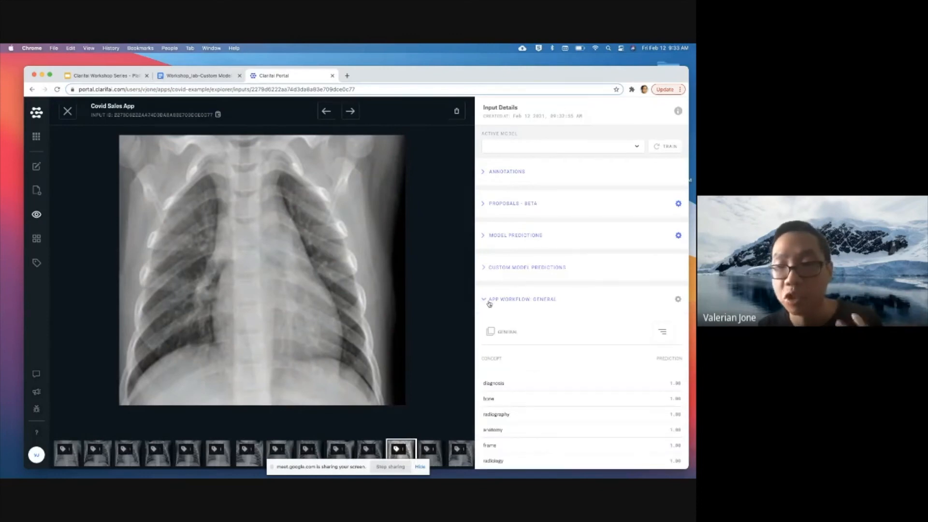
scroll(527, 353, "down", 5)
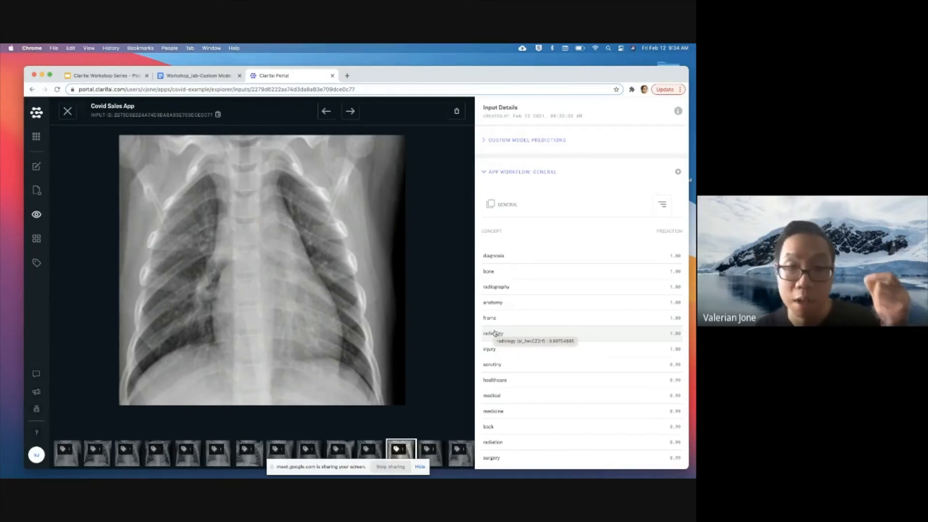
scroll(495, 332, "down", 6)
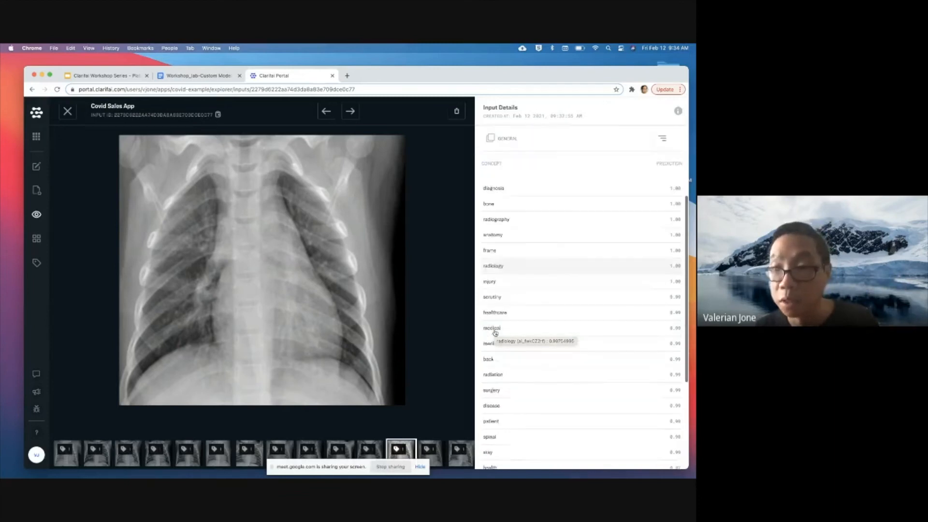
scroll(495, 333, "down", 10)
scroll(495, 332, "up", 8)
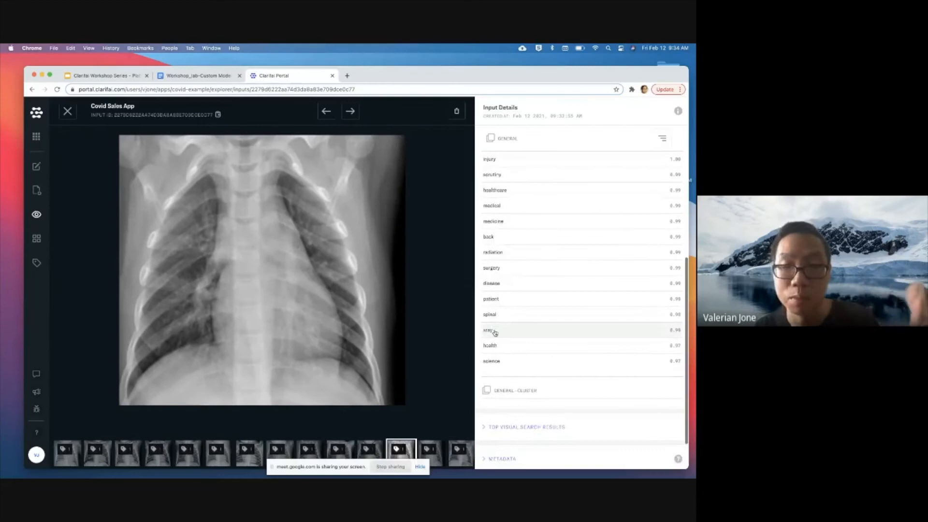
mouse_move(495, 333)
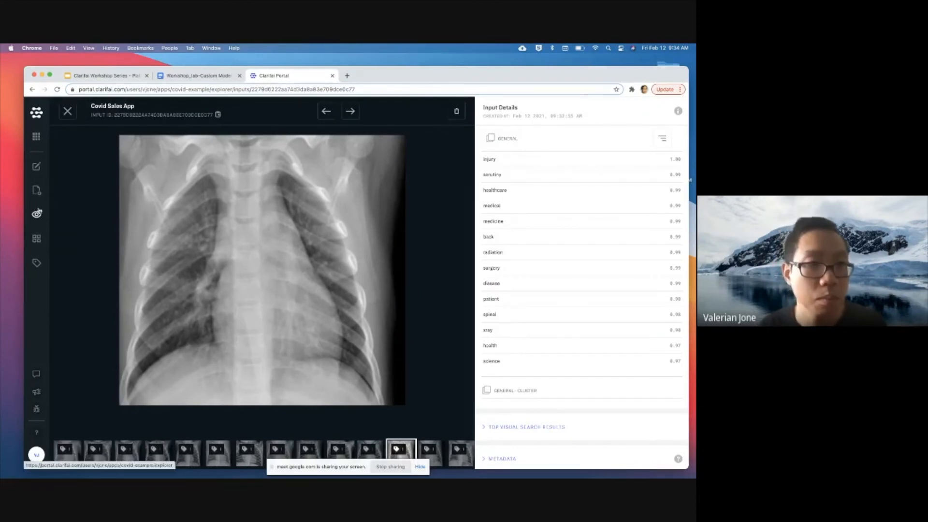
left_click(37, 218)
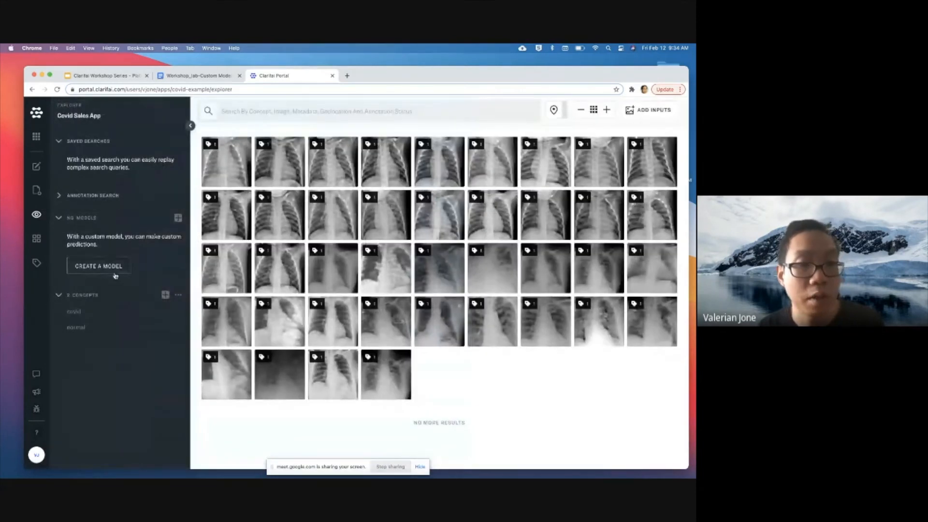
Start creating a custom Context-Based Classifier model, checking the Clarifai Deep Learning Ecosystem slide in Google Slides before choosing the model type.
left_click(100, 267)
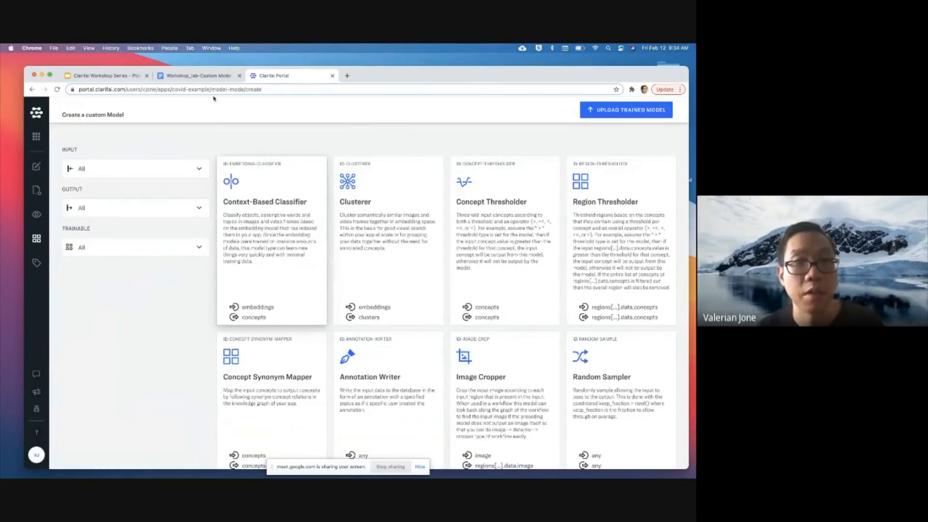
left_click(102, 76)
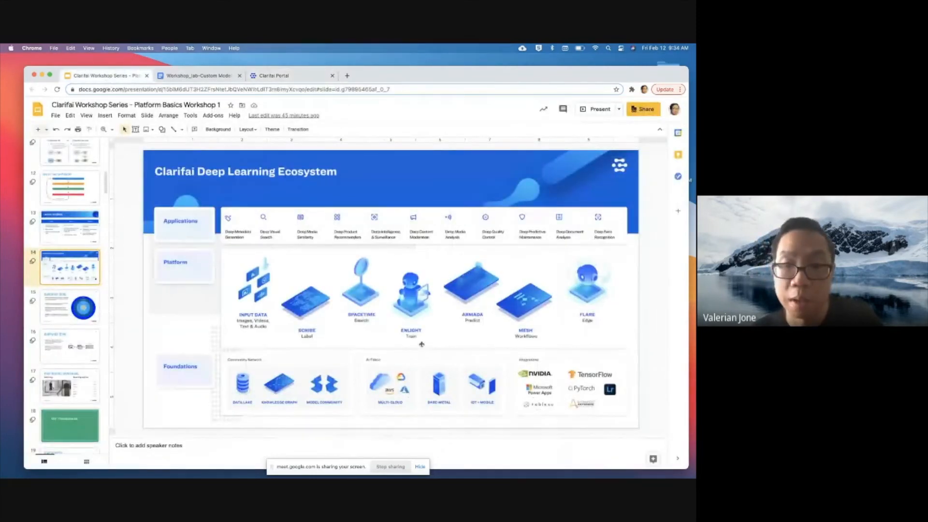
left_click(271, 77)
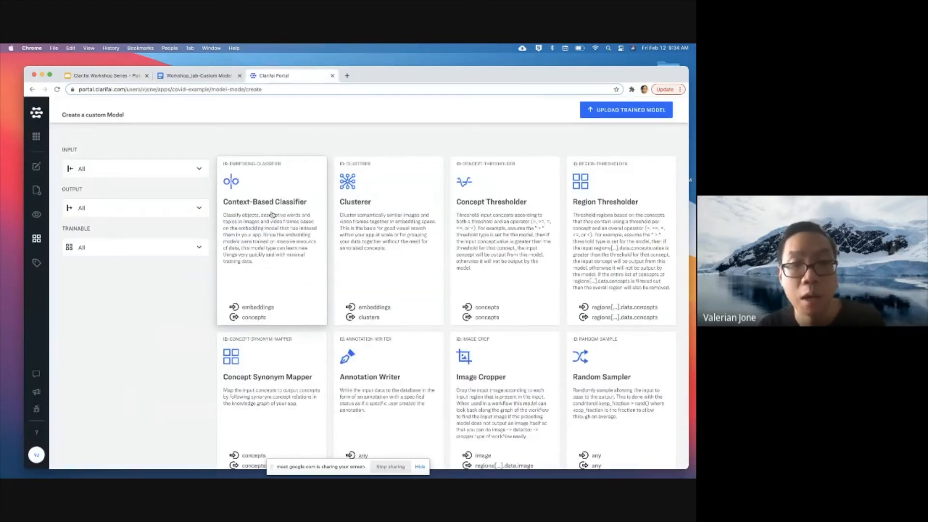
left_click(272, 215)
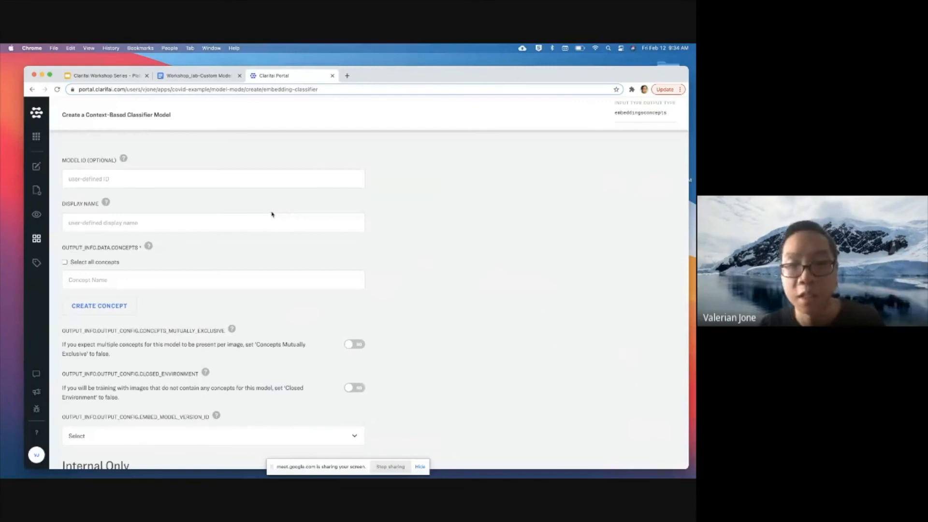
Set the model ID to covid-test-id and the display name to COVID-19 Mutation 5.
left_click(142, 180)
type("covid-")
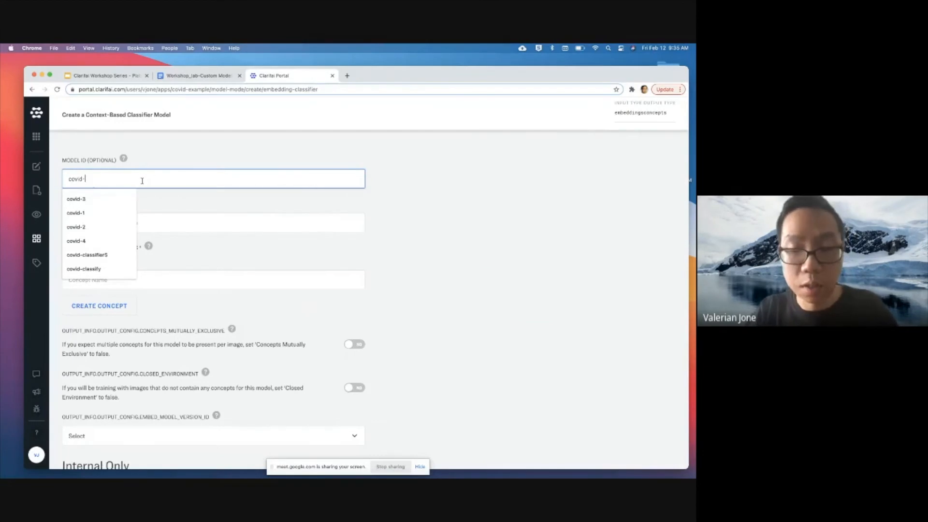
type("test-id")
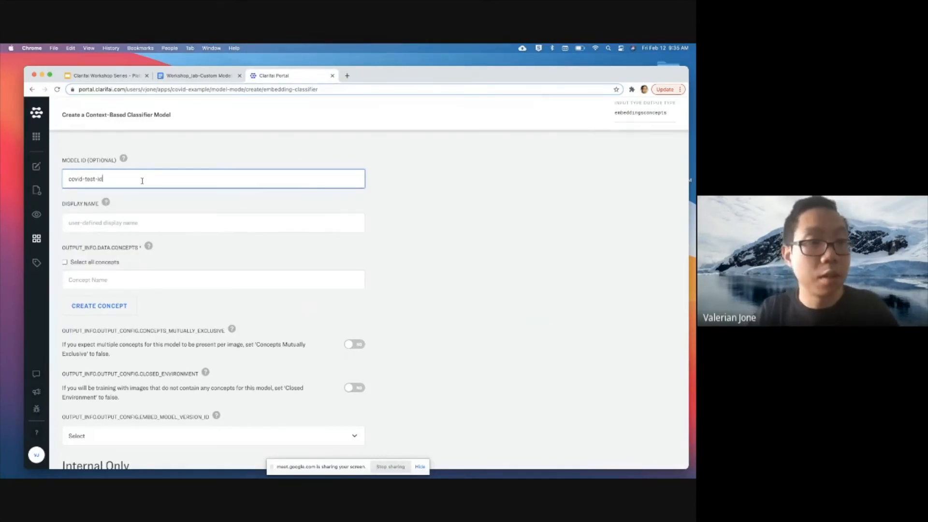
key("Tab")
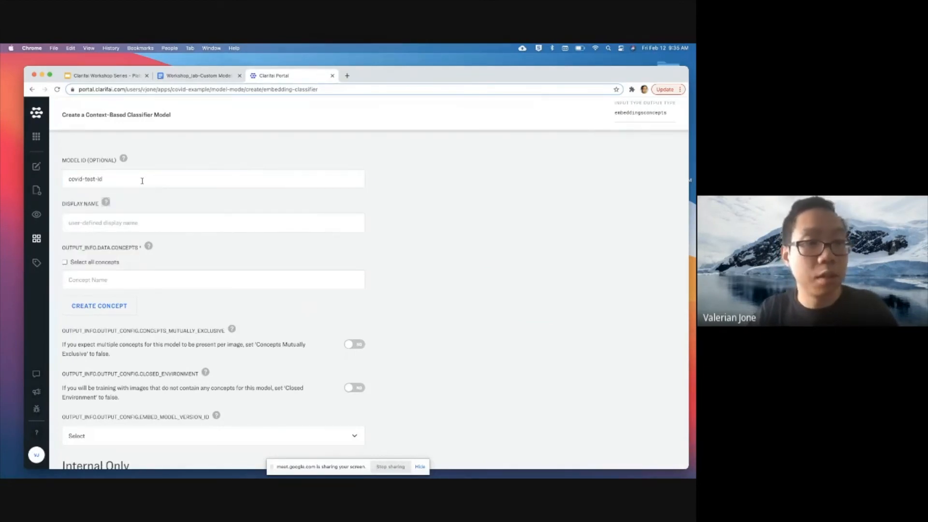
left_click(124, 216)
type("Covi")
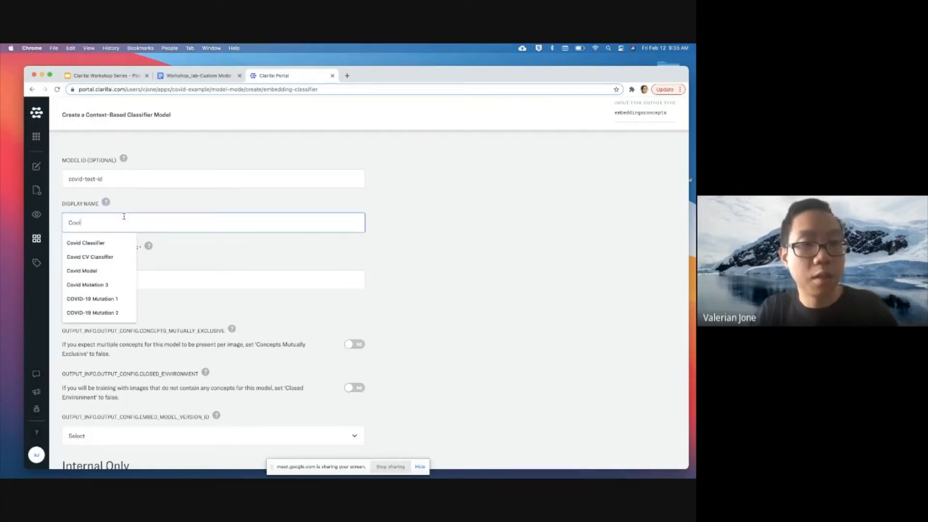
type("d-19")
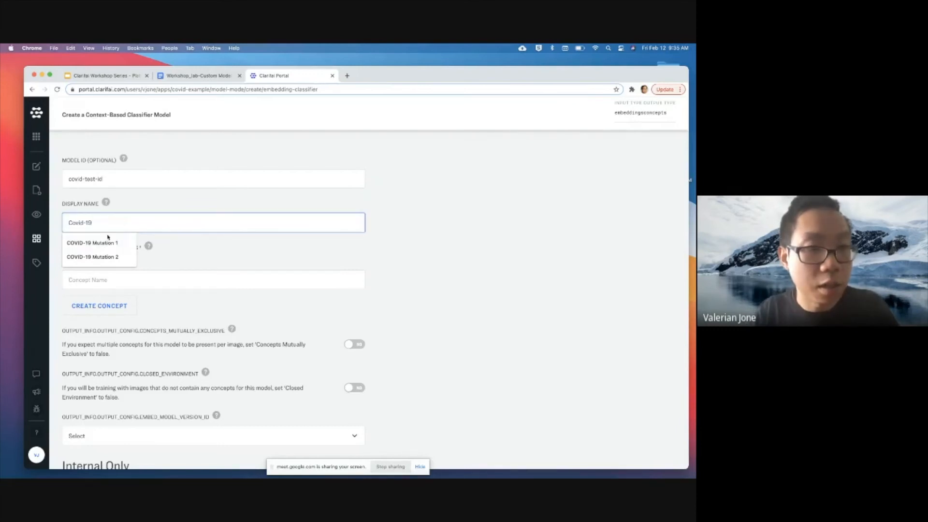
left_click(110, 243)
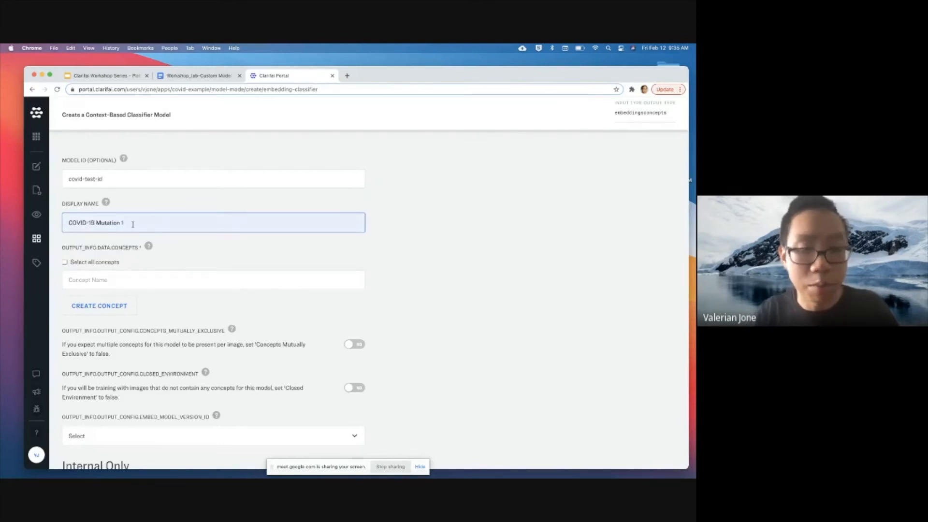
key("BackSpace")
type("5")
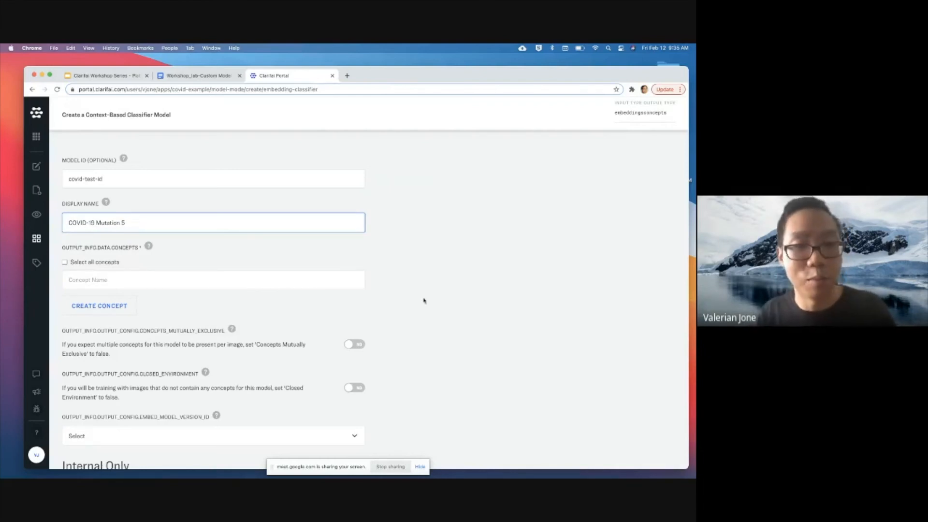
Include all existing concepts in the model and set Concepts Mutually Exclusive to yes.
left_click(65, 262)
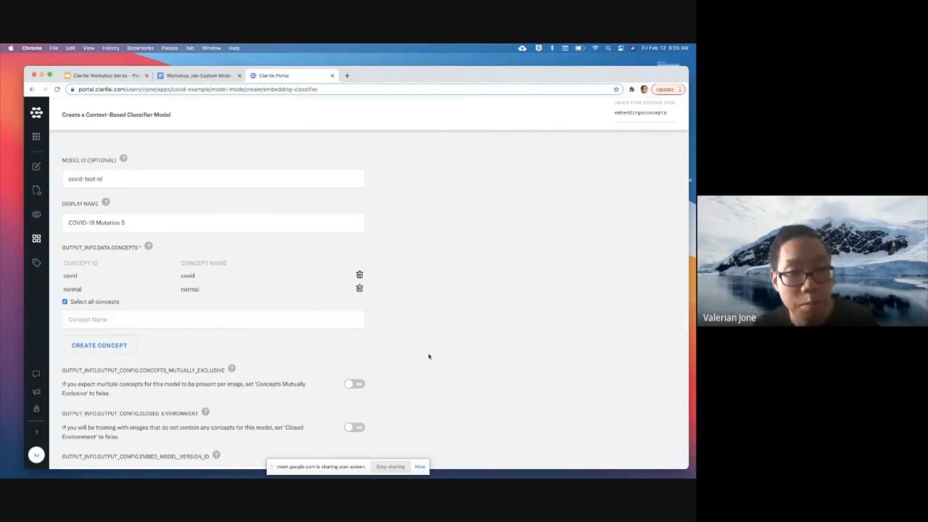
scroll(429, 357, "down", 3)
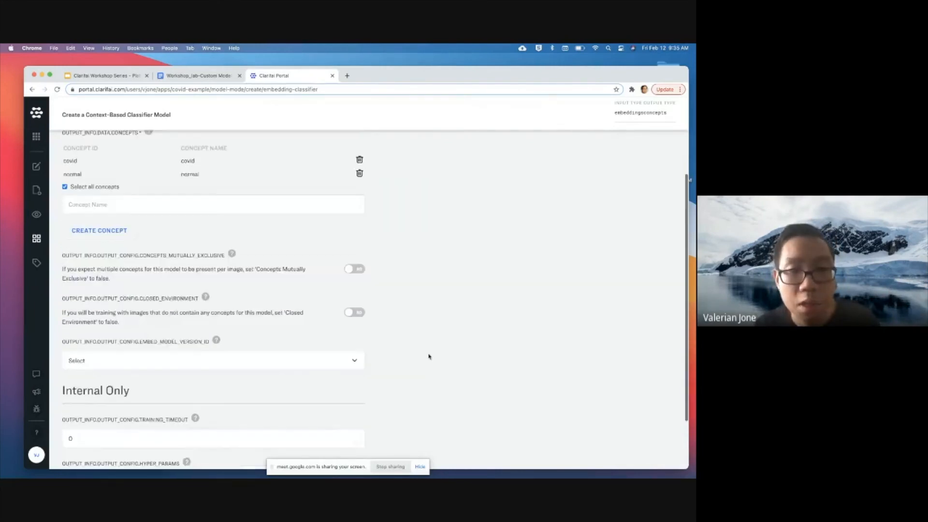
left_click(351, 265)
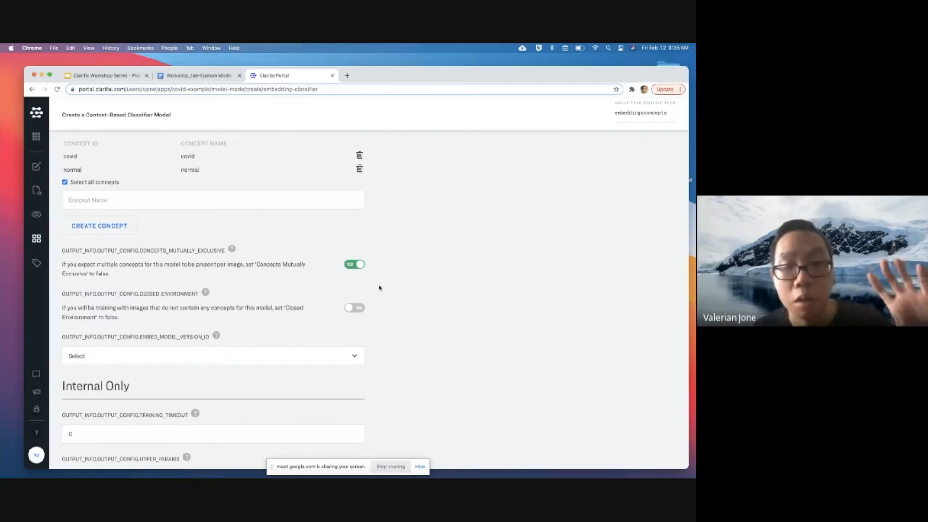
Review the classifier's model ID, display name, selected concepts and output configuration options.
scroll(379, 288, "up", 1)
scroll(380, 288, "up", 3)
scroll(380, 288, "down", 6)
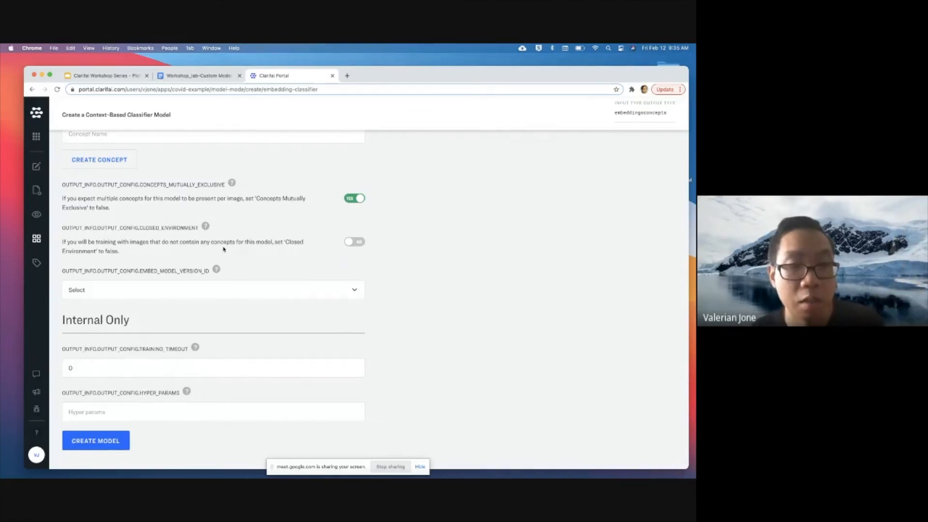
scroll(263, 239, "up", 6)
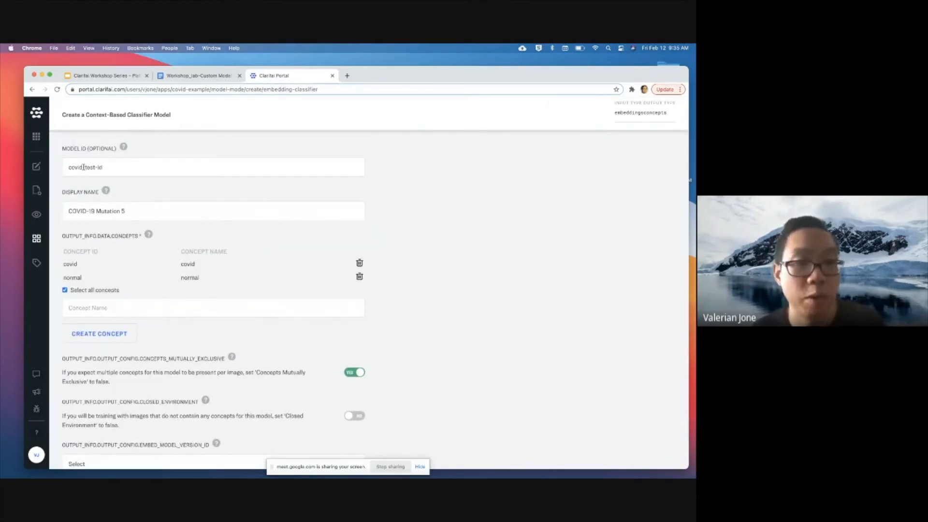
left_click_drag(77, 168, 92, 167)
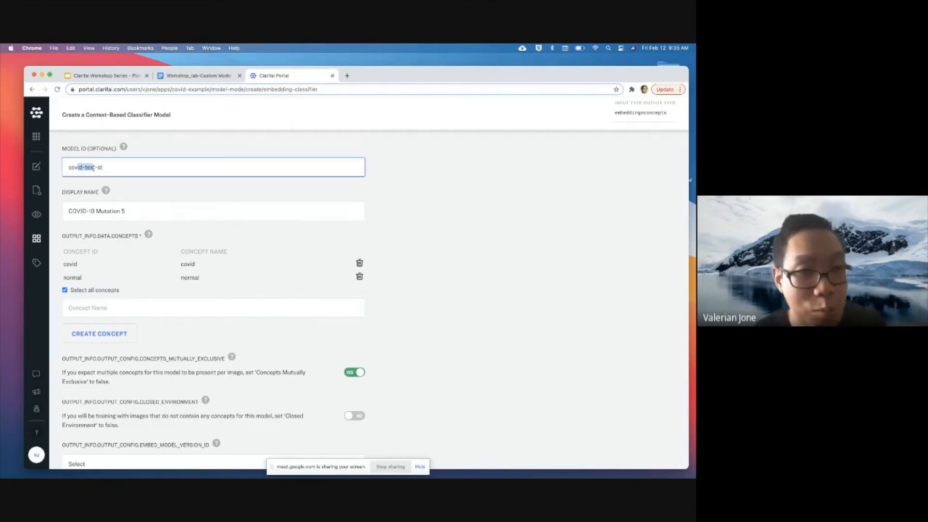
left_click(88, 211)
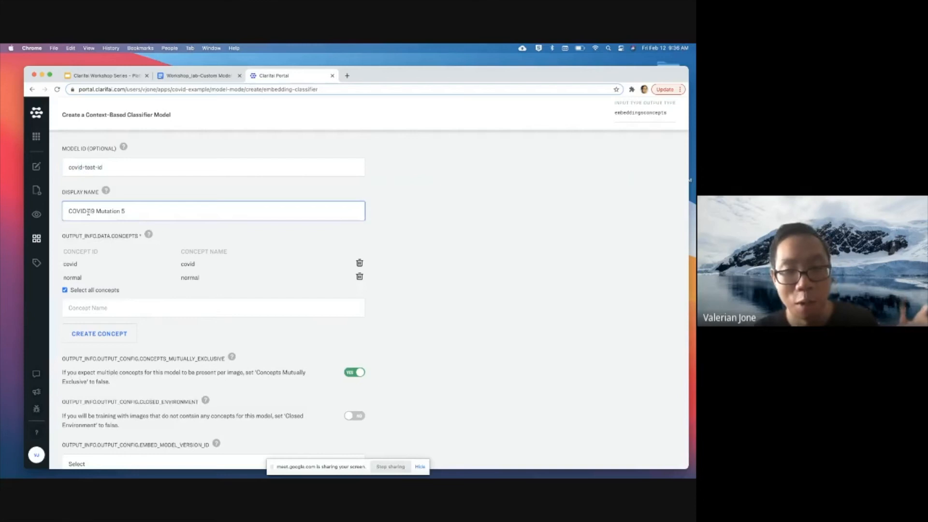
scroll(409, 356, "down", 5)
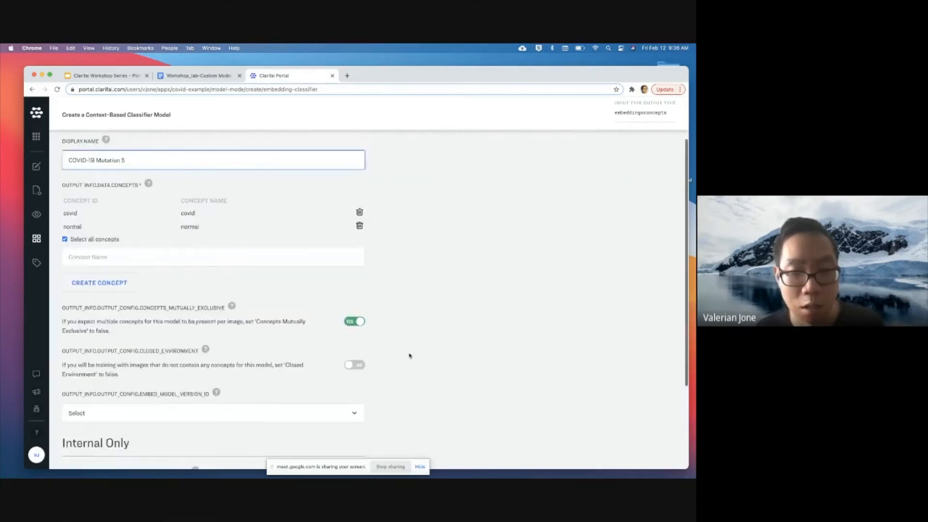
scroll(369, 205, "up", 3)
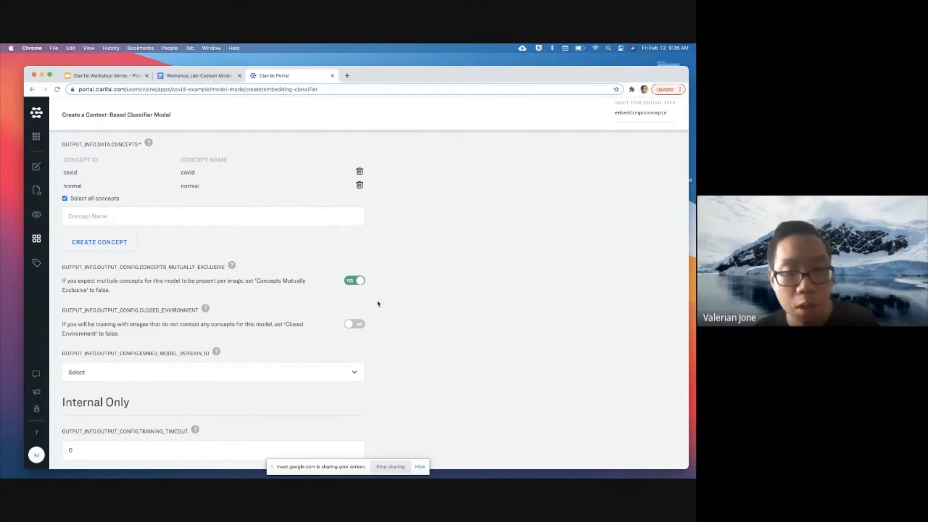
scroll(378, 304, "down", 3)
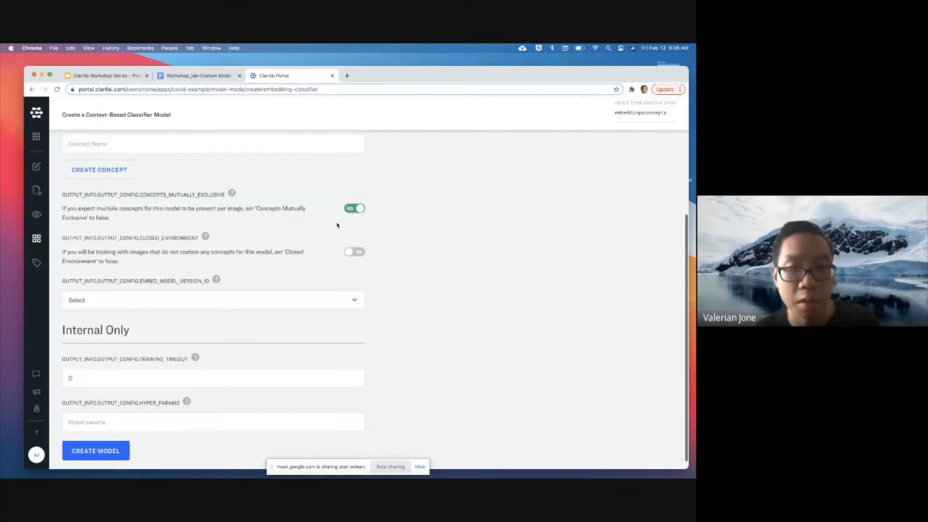
scroll(392, 230, "down", 1)
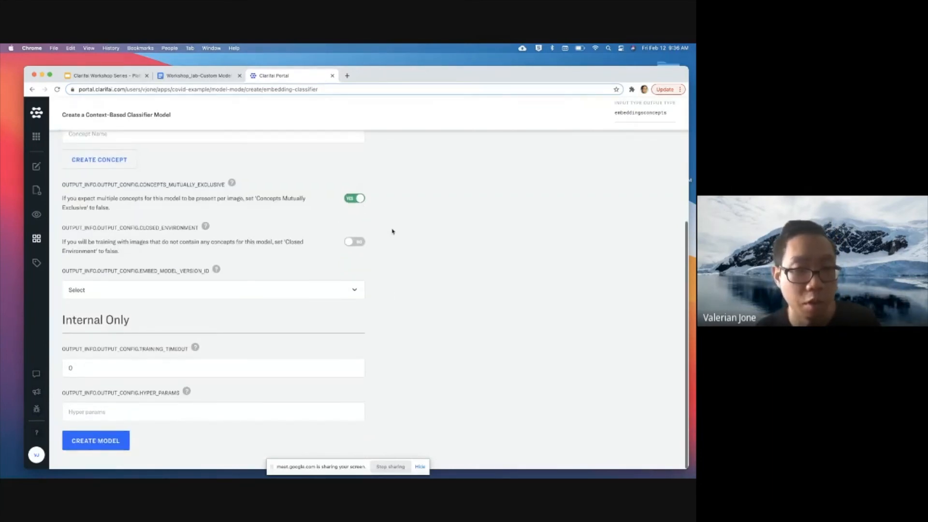
Create the context-based classifier model and train it.
left_click(94, 440)
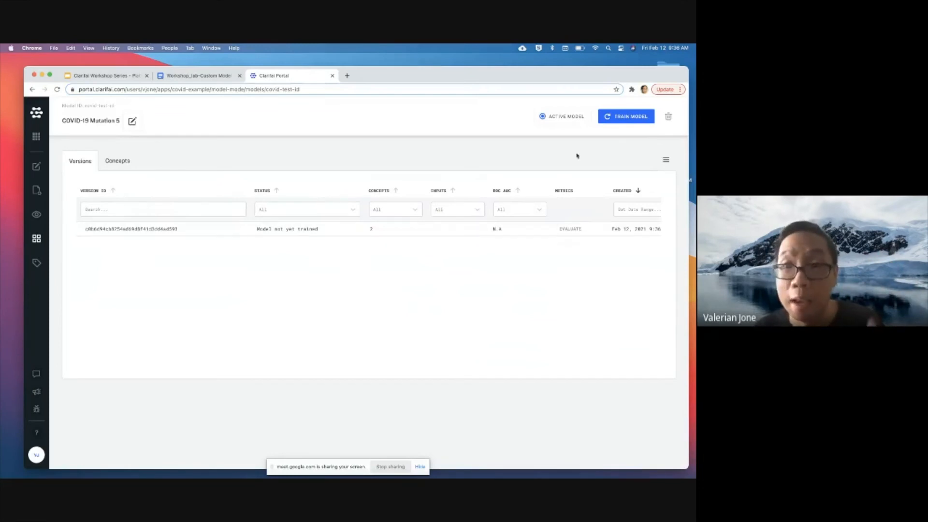
left_click(628, 122)
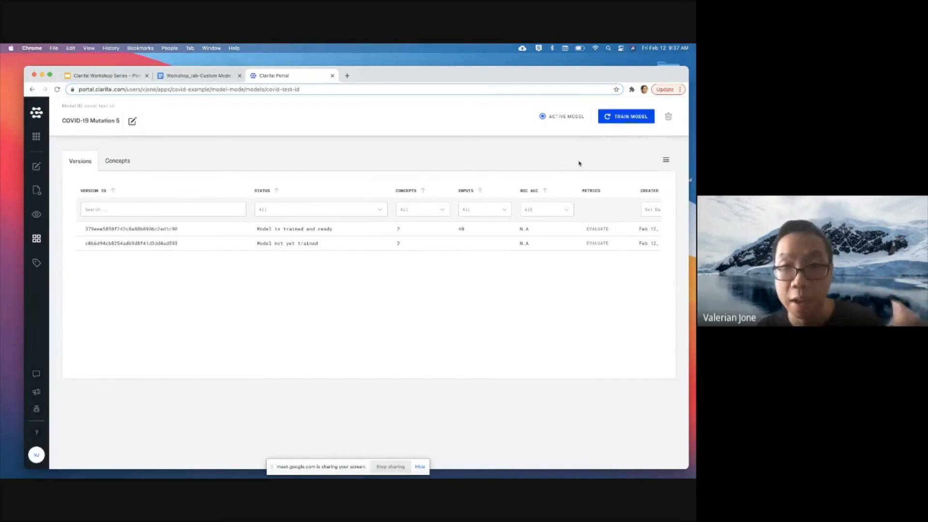
Evaluate the trained model version and examine its evaluation summary, concept-by-concept results, and precision-recall and ROC curves.
left_click(596, 229)
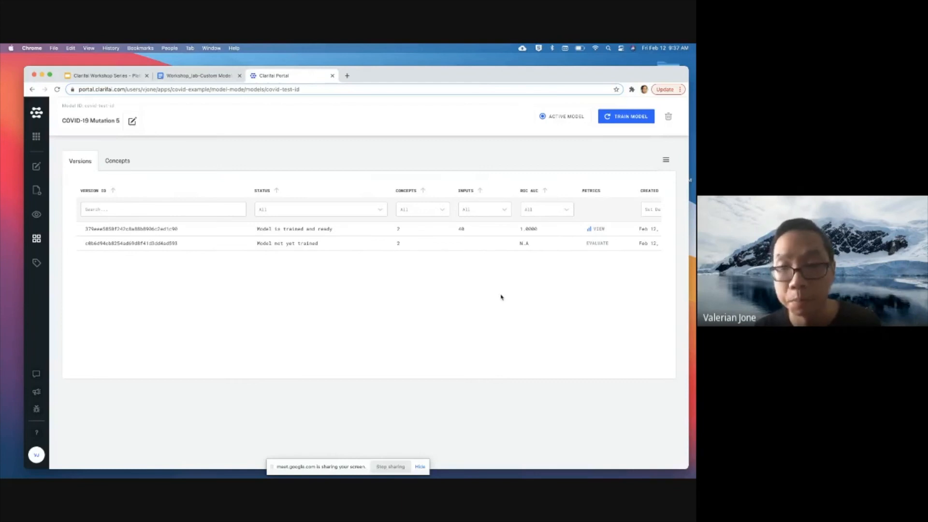
left_click(598, 230)
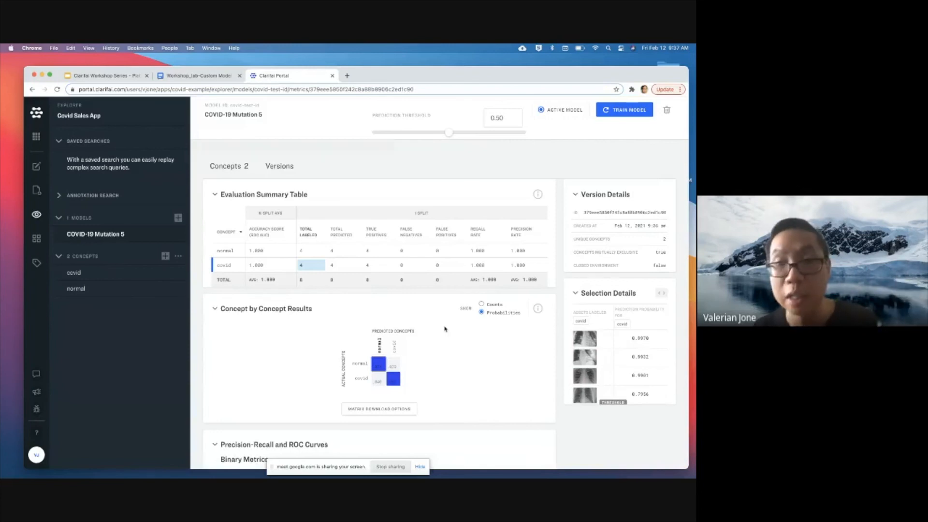
scroll(445, 329, "down", 5)
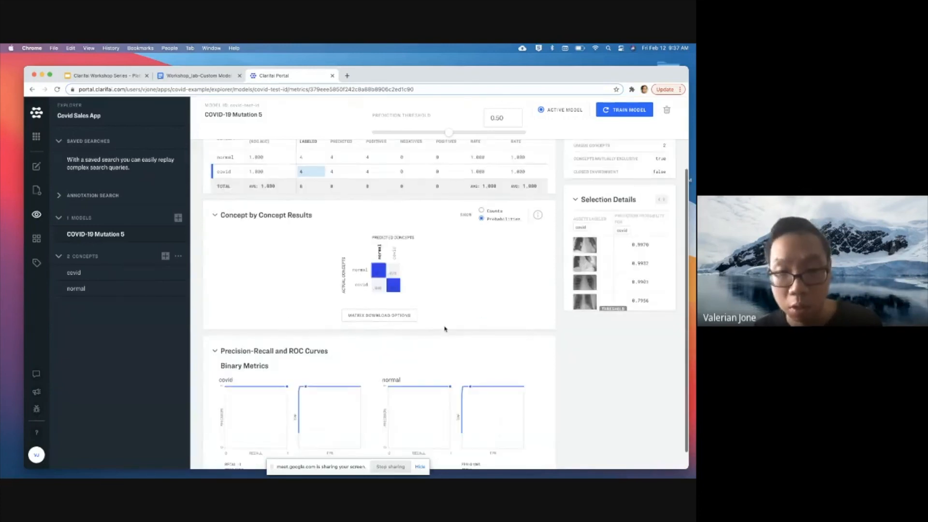
scroll(445, 329, "up", 5)
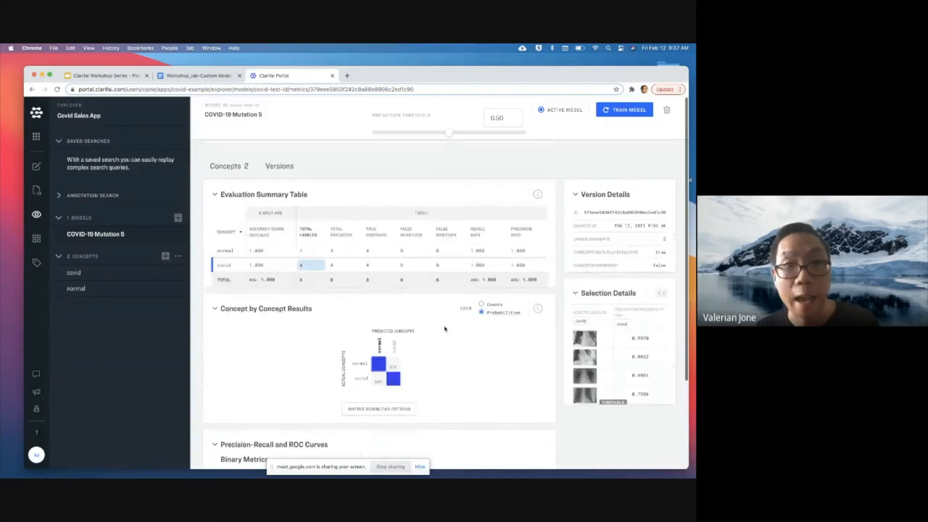
Open the COVID-19 Mutation 5 model's details for editing, review its configuration, and save it with the existing settings.
left_click(222, 169)
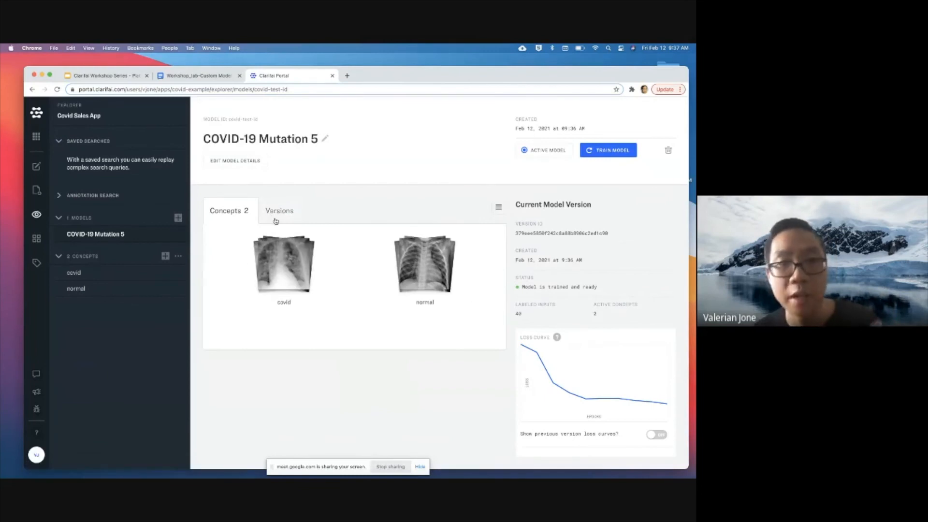
left_click(243, 162)
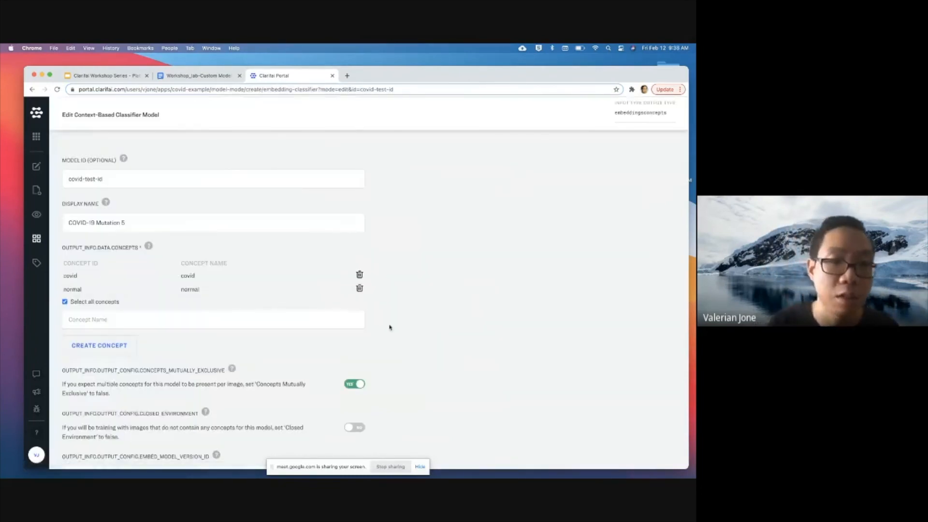
scroll(412, 334, "down", 5)
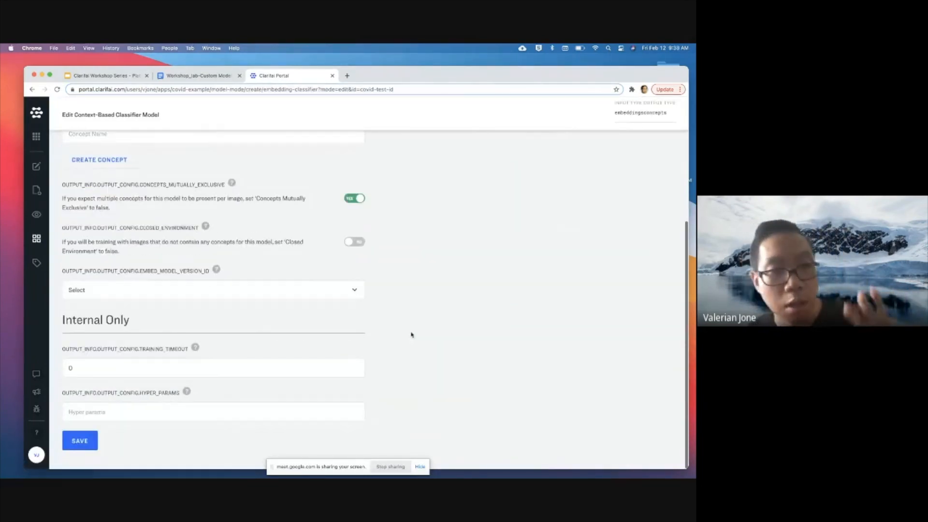
left_click(81, 440)
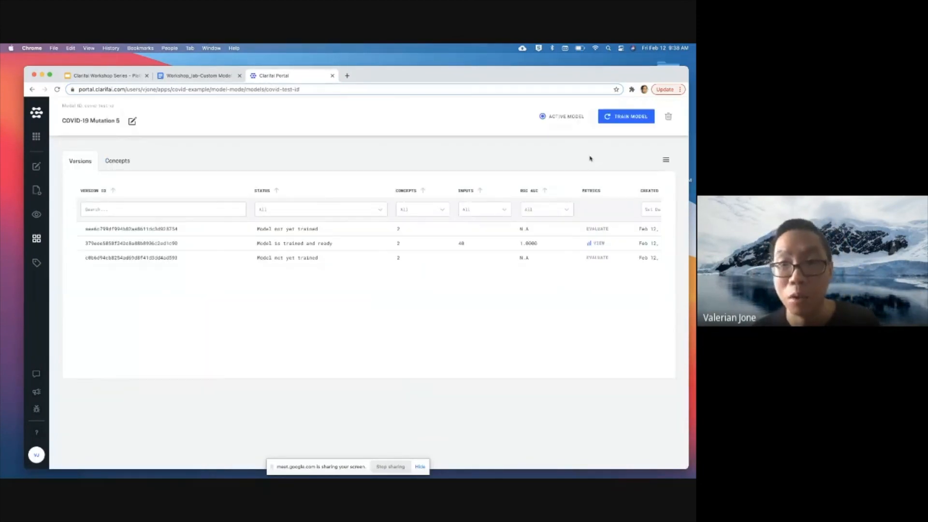
Train the COVID-19 Mutation 5 model again and evaluate the newly trained version.
left_click(631, 119)
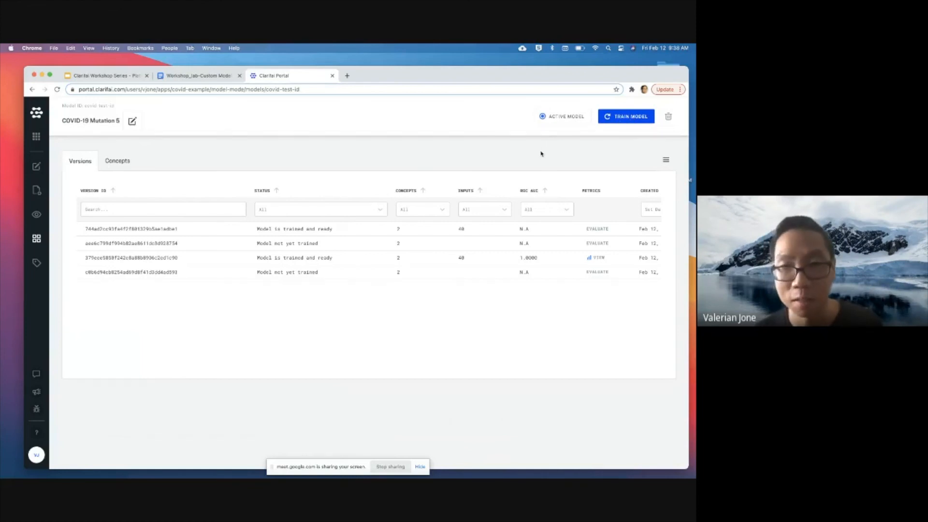
left_click(597, 230)
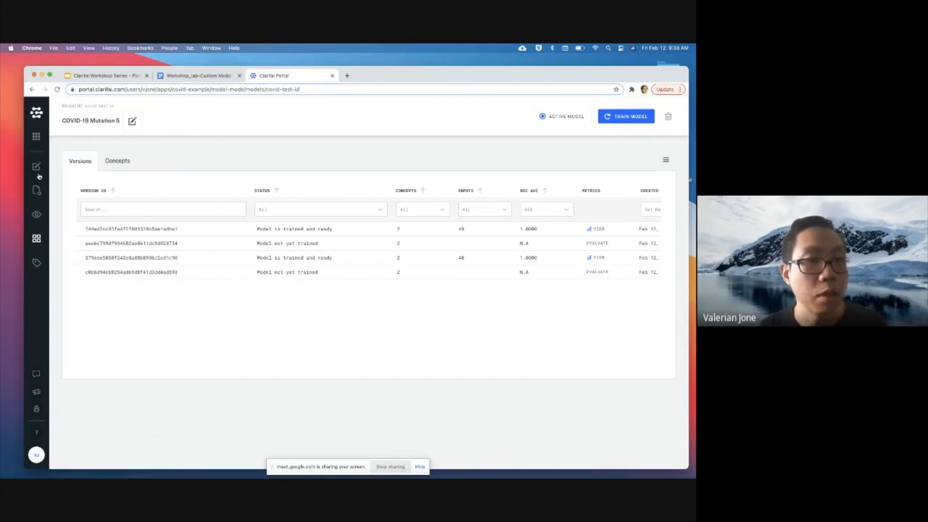
Open one of the training X-rays in the Explorer and examine its General app workflow predictions.
left_click(37, 215)
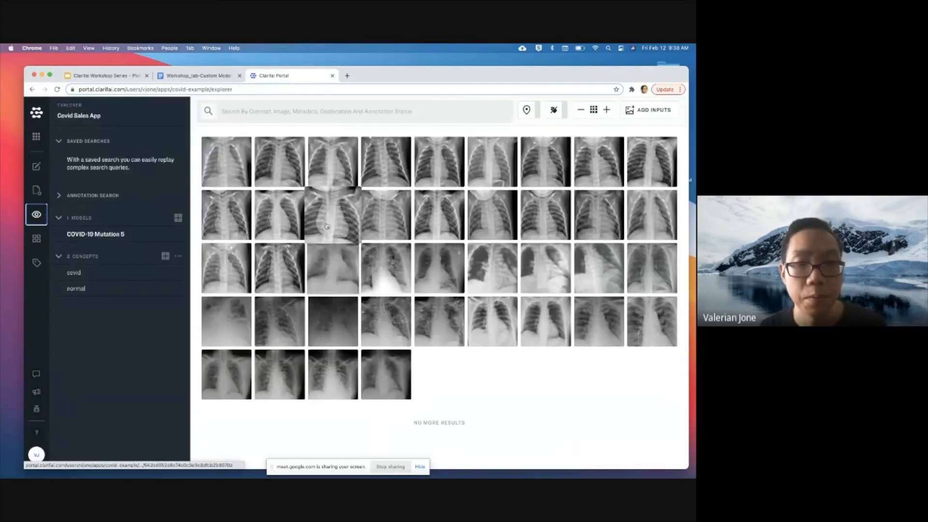
left_click(330, 220)
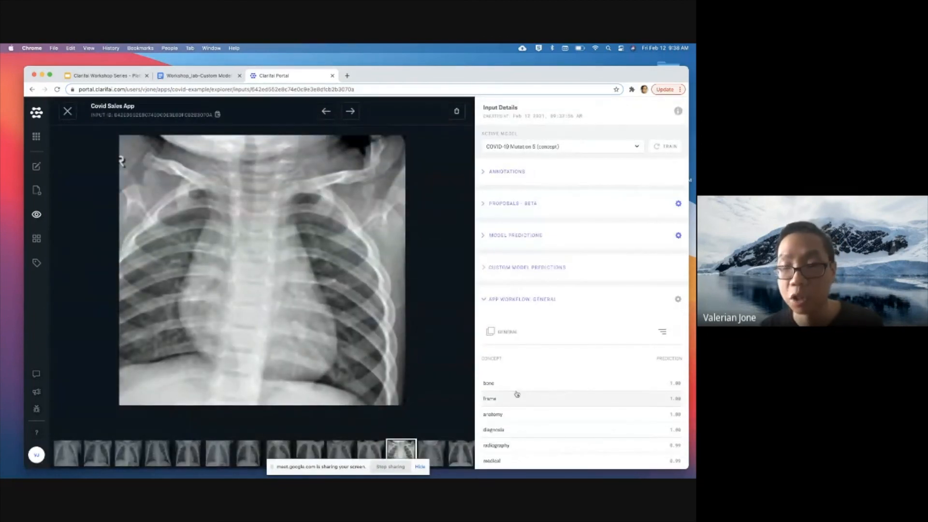
scroll(517, 394, "down", 5)
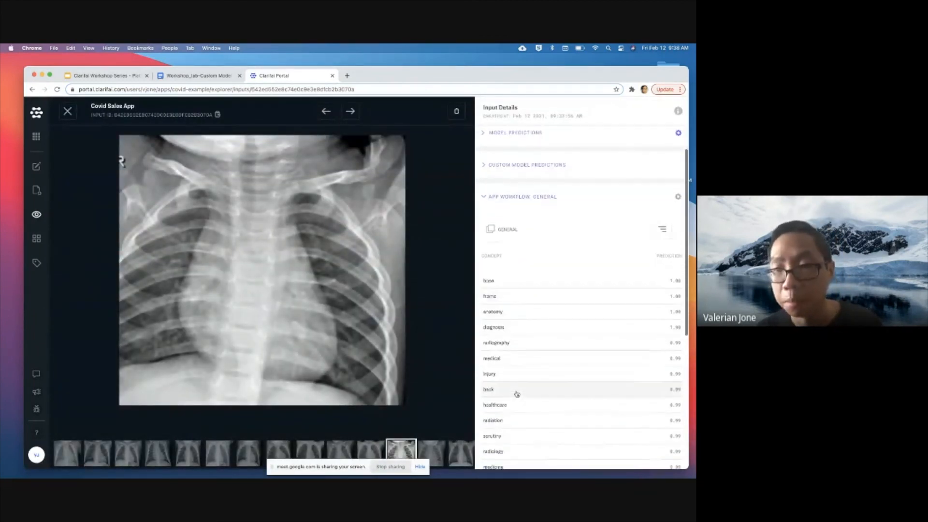
scroll(517, 394, "up", 1)
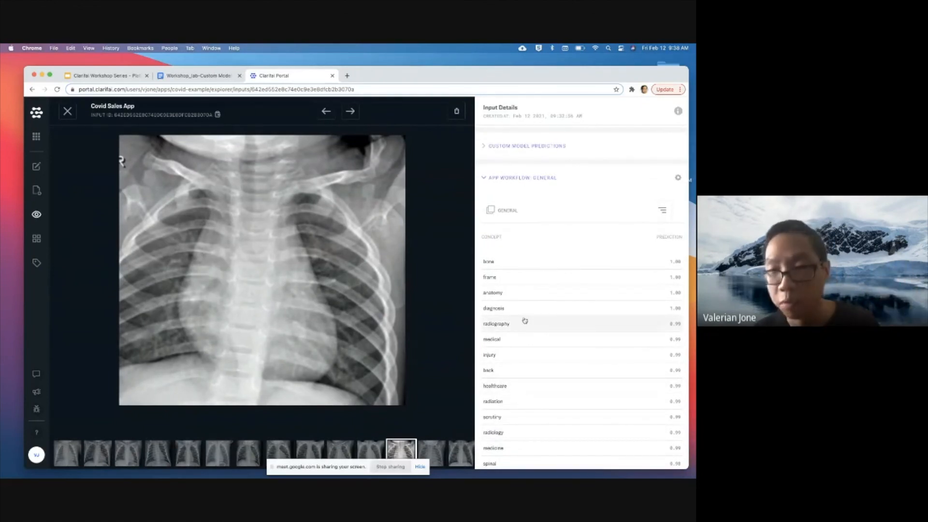
mouse_move(524, 321)
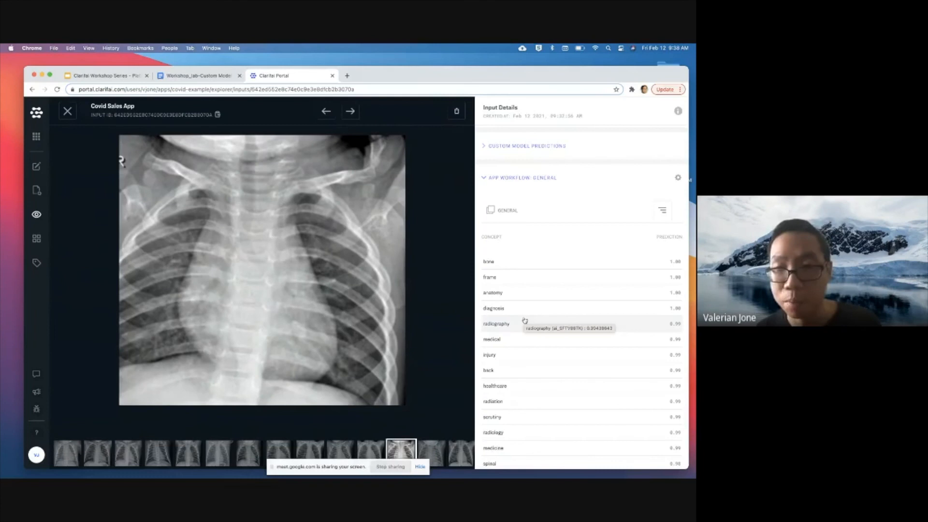
scroll(525, 321, "up", 2)
left_click(484, 232)
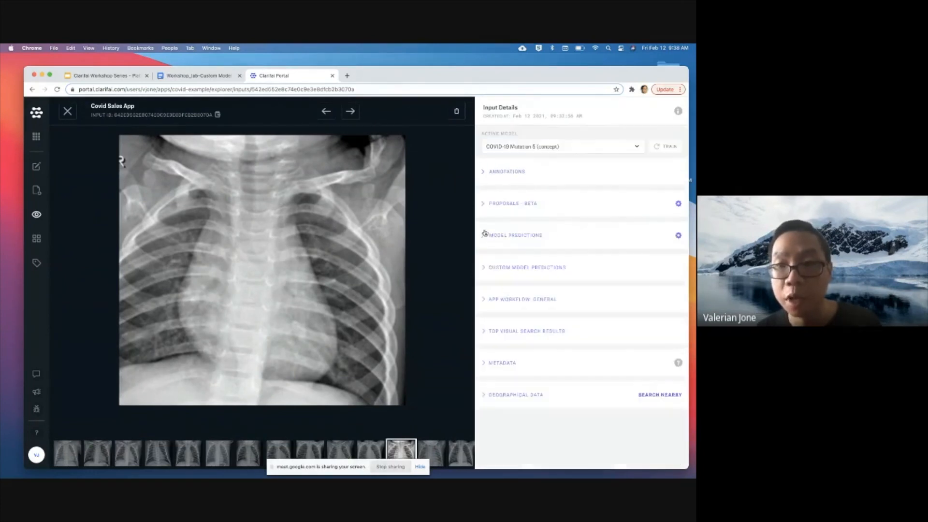
Examine the training X-ray's custom model predictions and annotations, and return to the image overview.
left_click(484, 269)
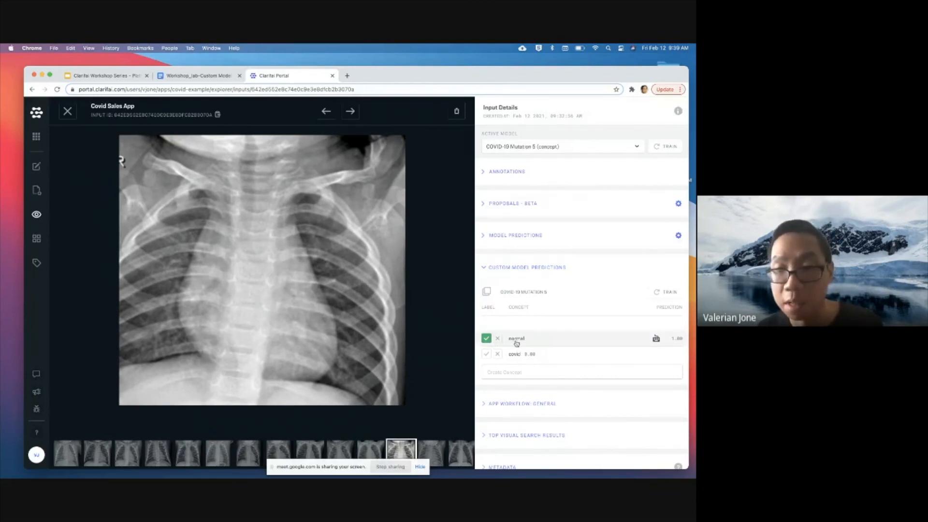
left_click(483, 173)
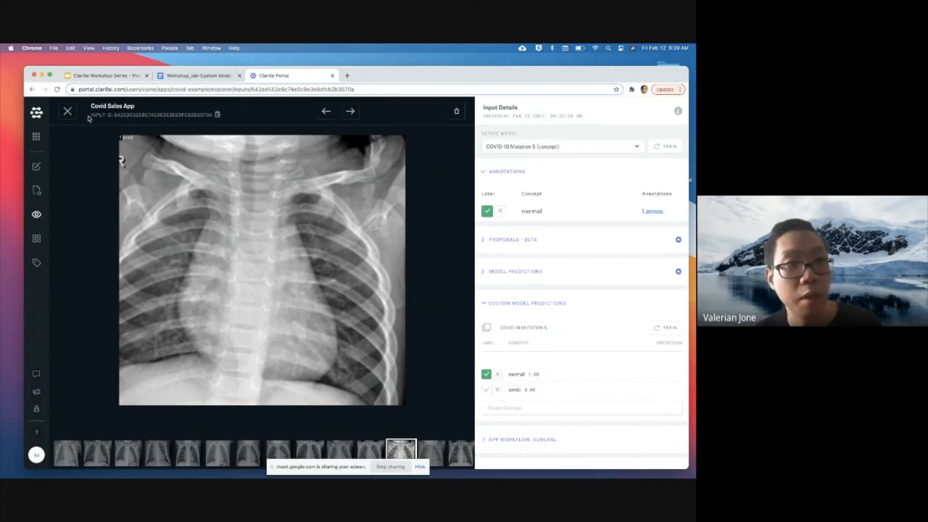
left_click(68, 112)
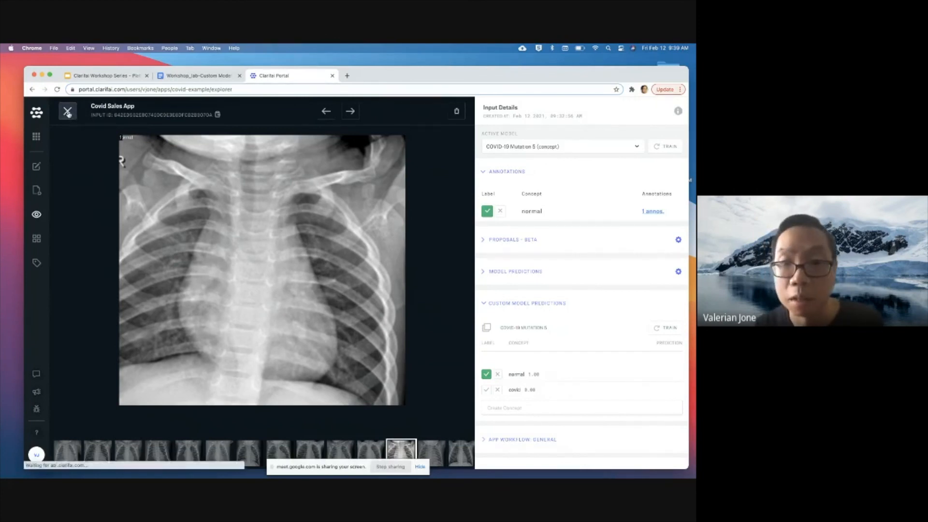
Upload COVID-19 (63).png, COVID-19 (64).png and COVID-19 (65).png from the covid folder in covid-data's test folder, skipping concepts and metadata.
left_click(486, 320)
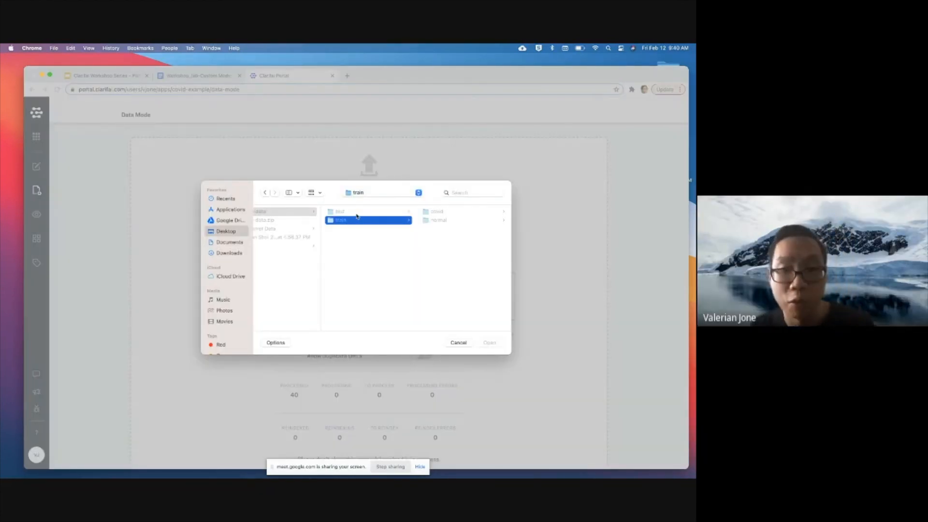
left_click(357, 214)
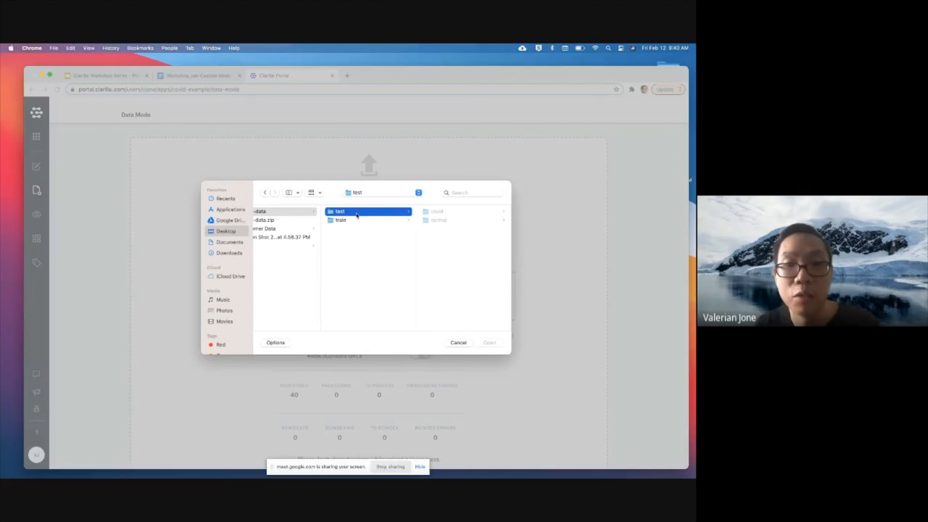
left_click(437, 213)
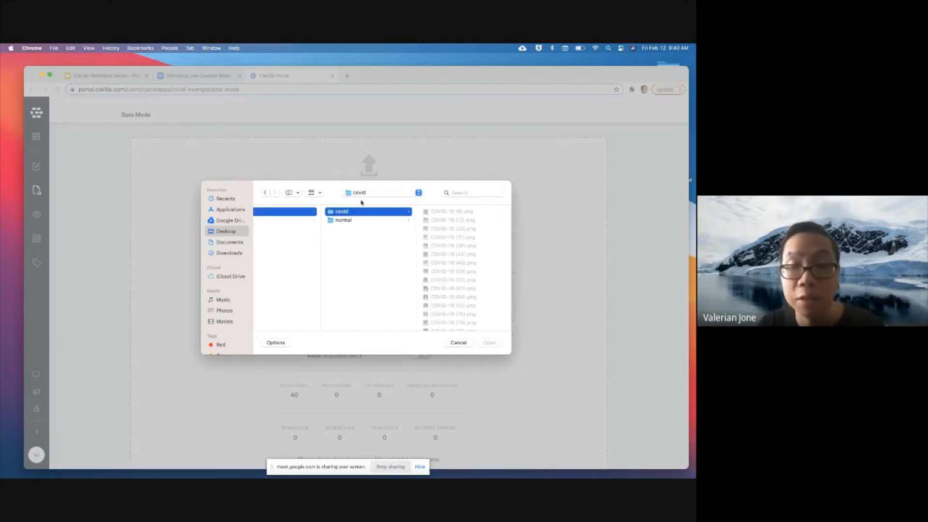
left_click(381, 195)
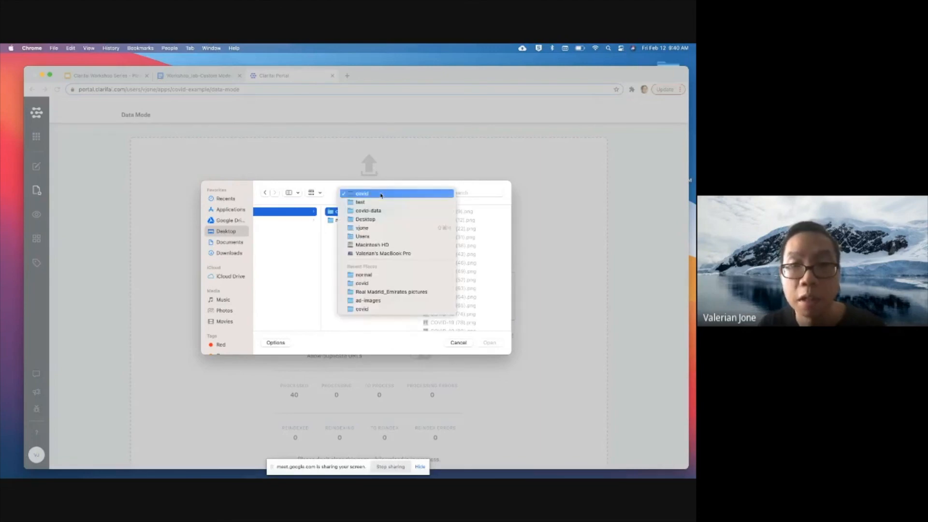
left_click(371, 213)
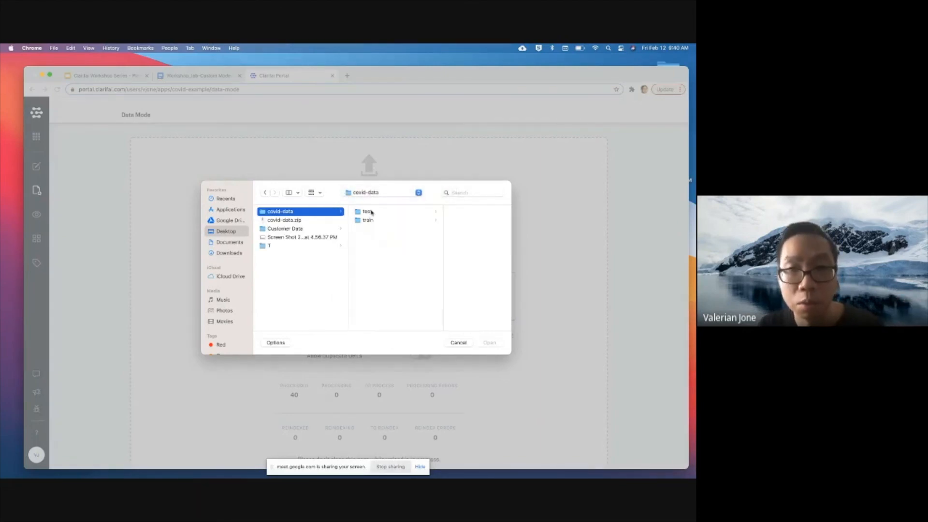
left_click(370, 212)
left_click(437, 213)
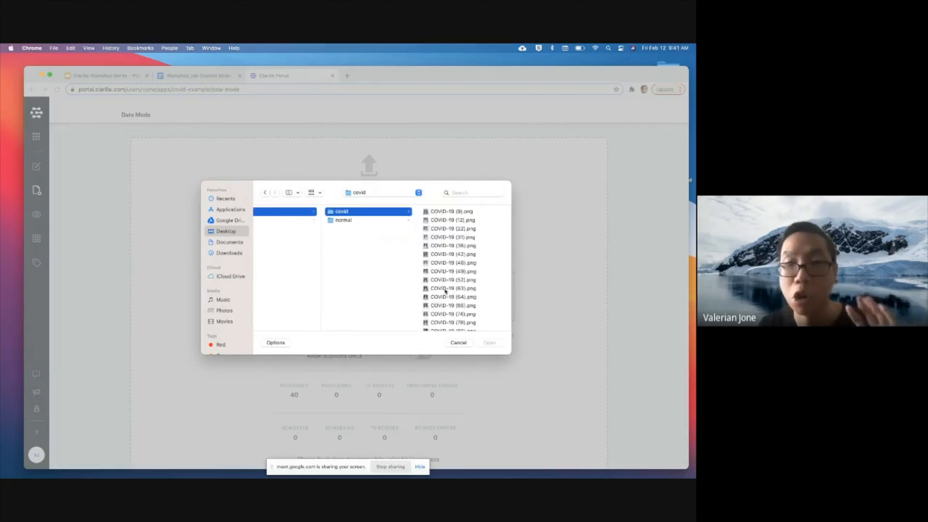
left_click(445, 289)
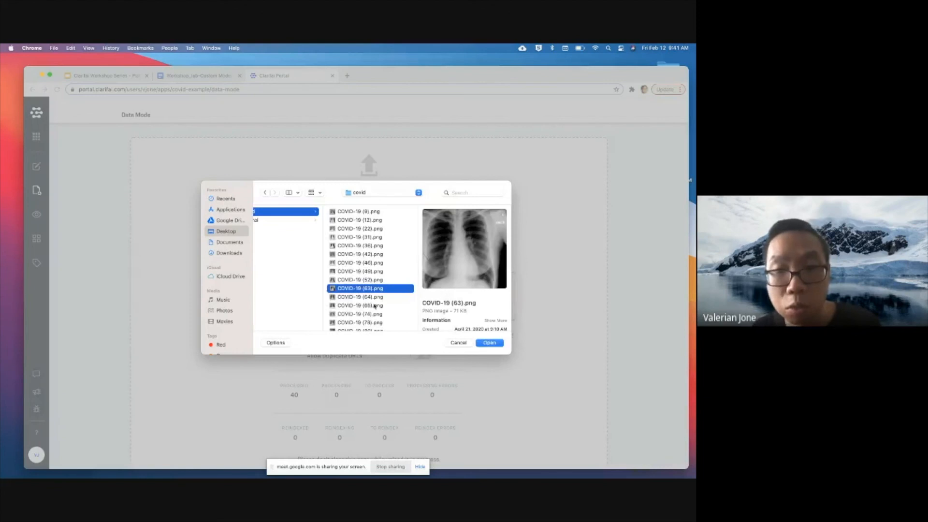
left_click(358, 307, "shift")
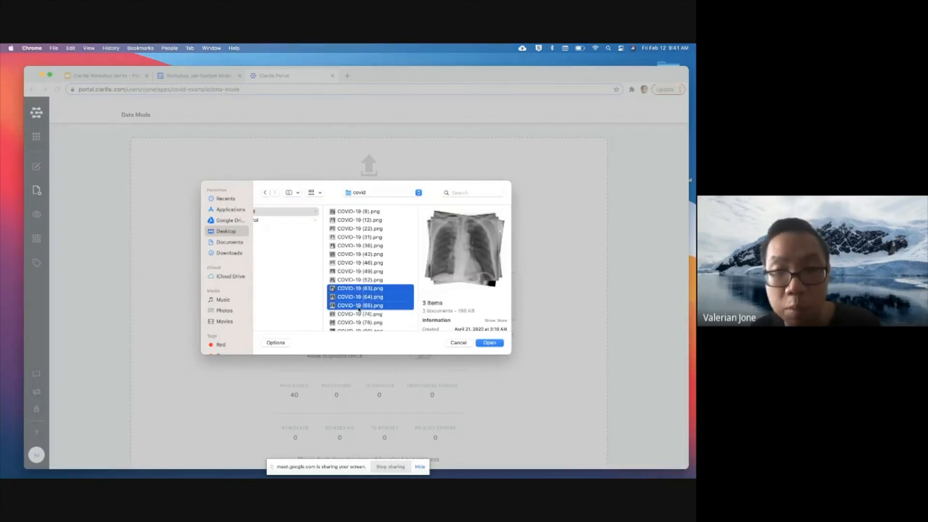
left_click(491, 344)
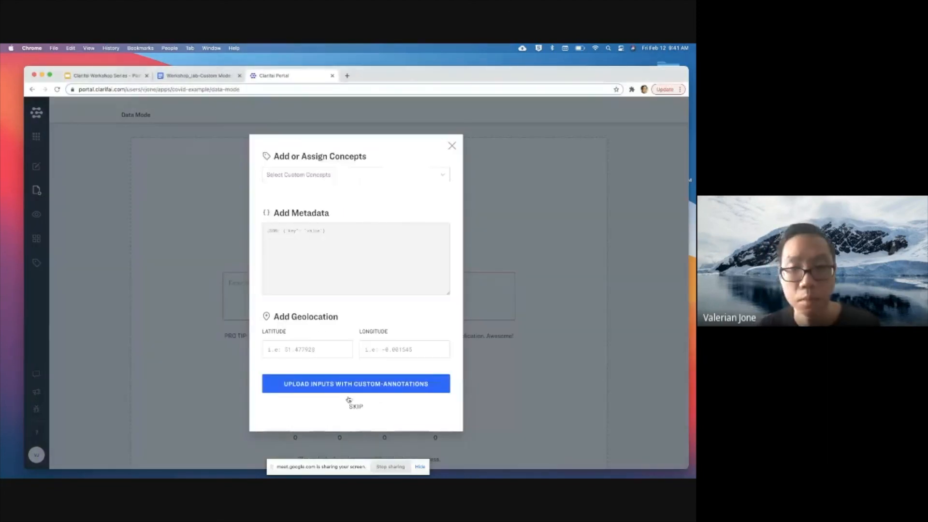
left_click(349, 411)
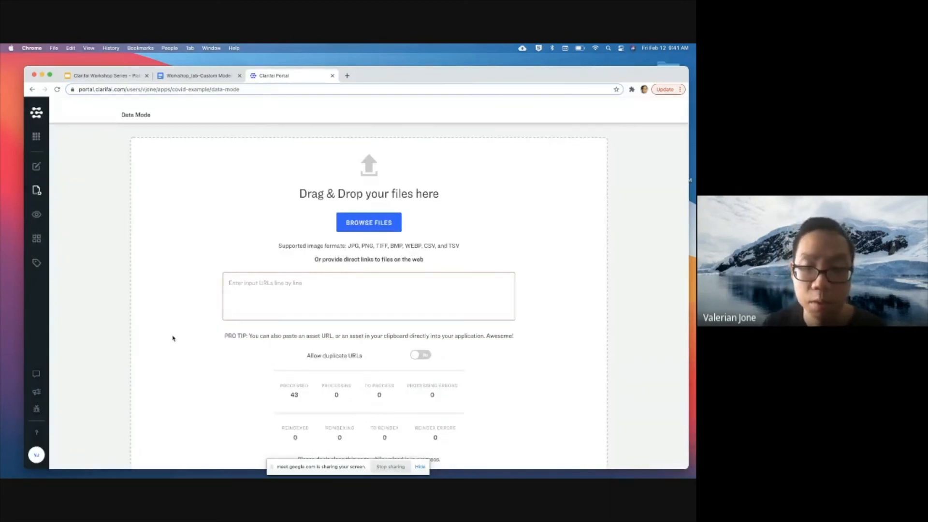
scroll(88, 261, "down", 5)
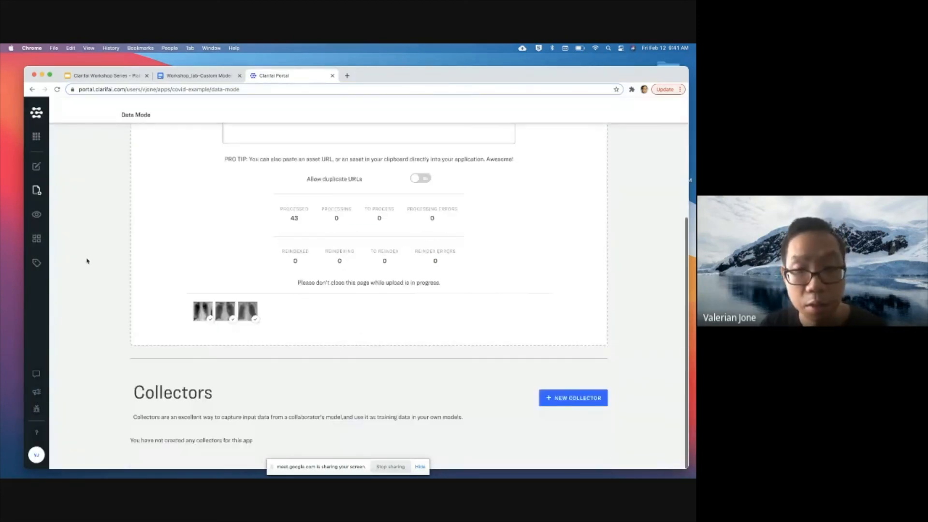
Check the COVID-19 Mutation 5 predictions for the first two uploaded test X-rays in the Explorer and return to the overview.
left_click(41, 218)
left_click(227, 163)
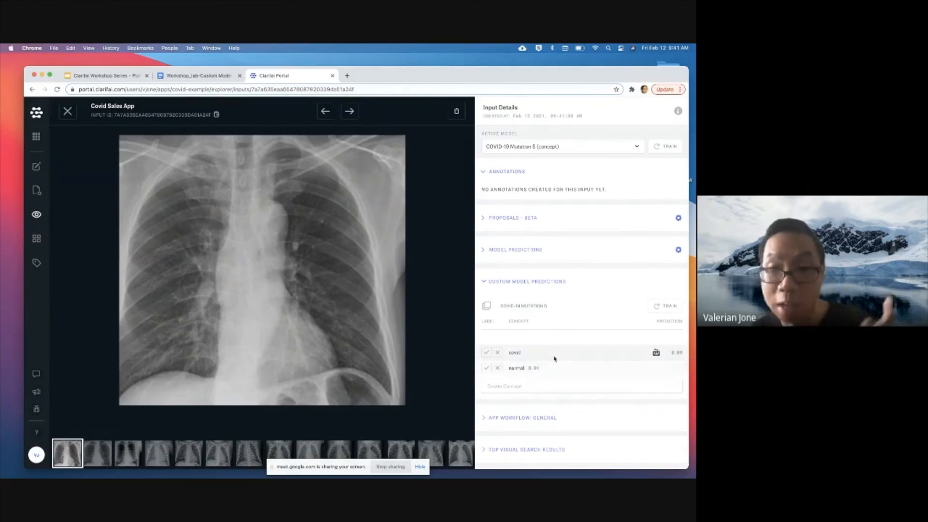
left_click(347, 114)
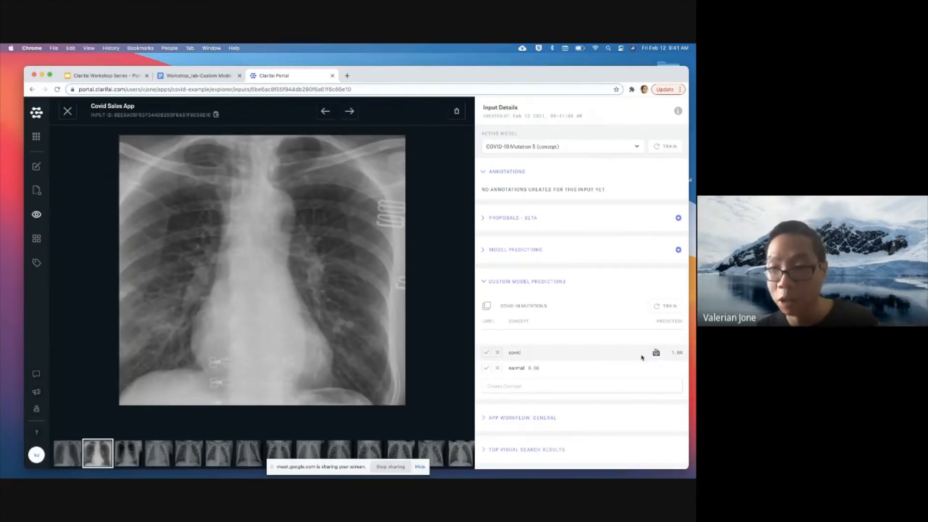
mouse_move(675, 354)
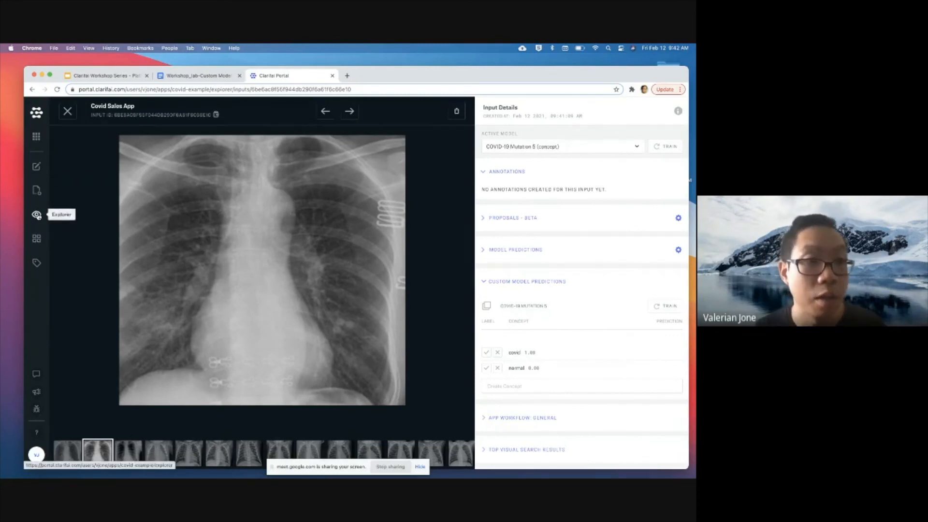
left_click(66, 112)
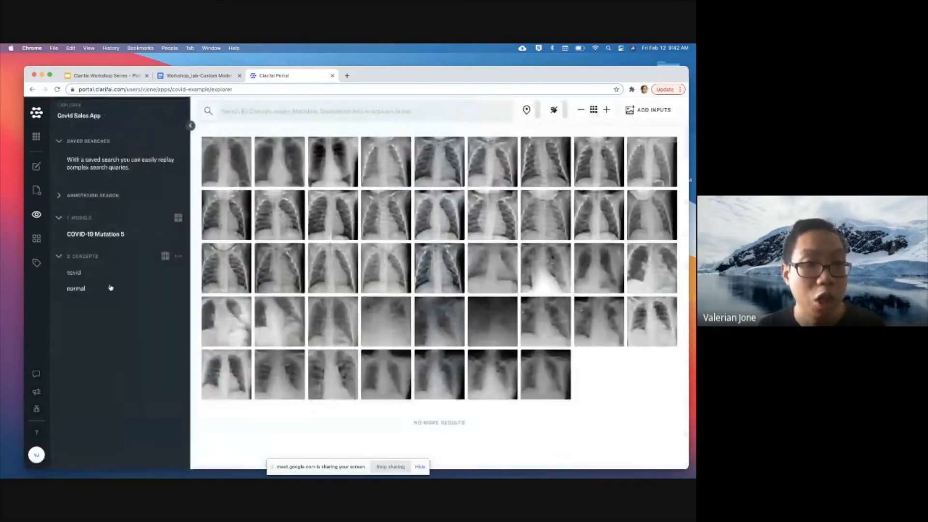